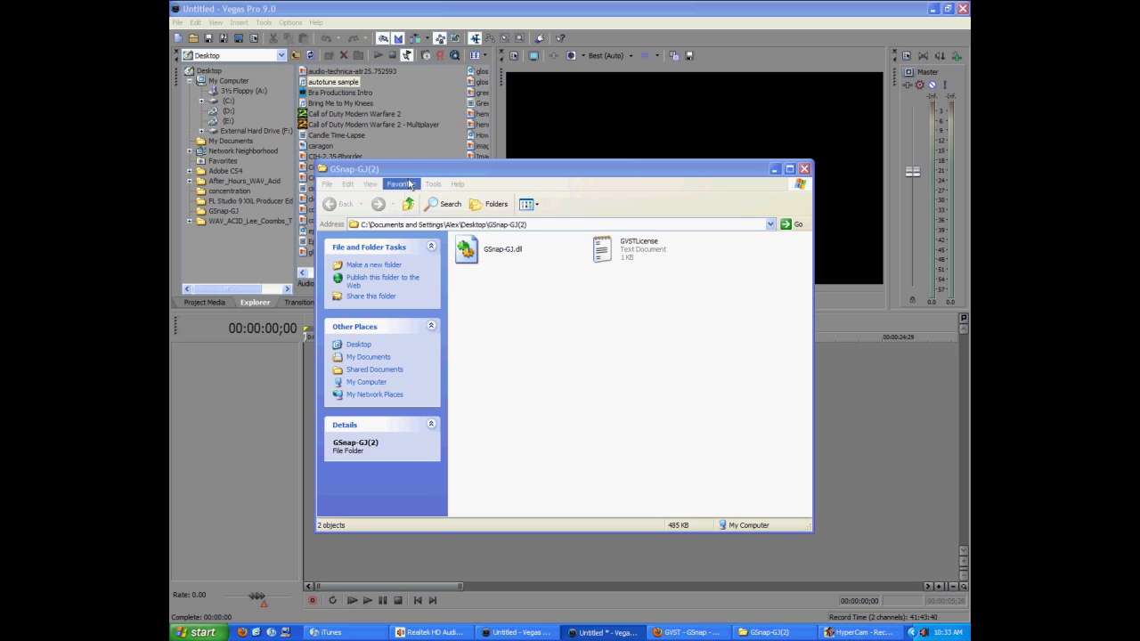
Review the GSnap download page on the GVST website in Firefox, and close the browser.
left_click_drag(437, 173, 422, 146)
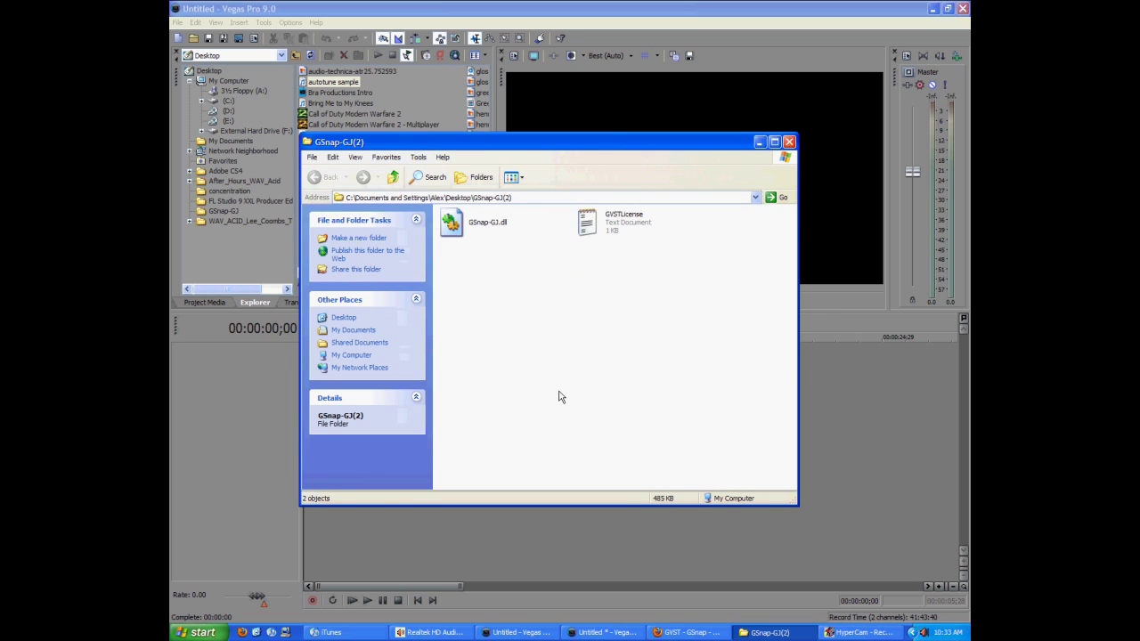
left_click(685, 632)
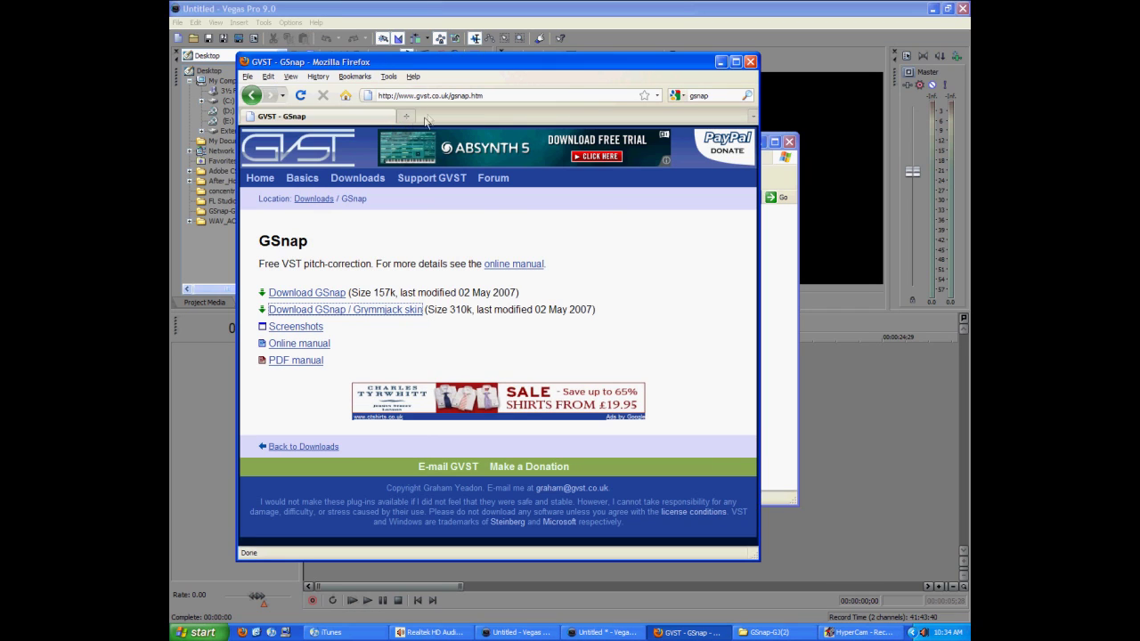
left_click(712, 97)
left_click(715, 95)
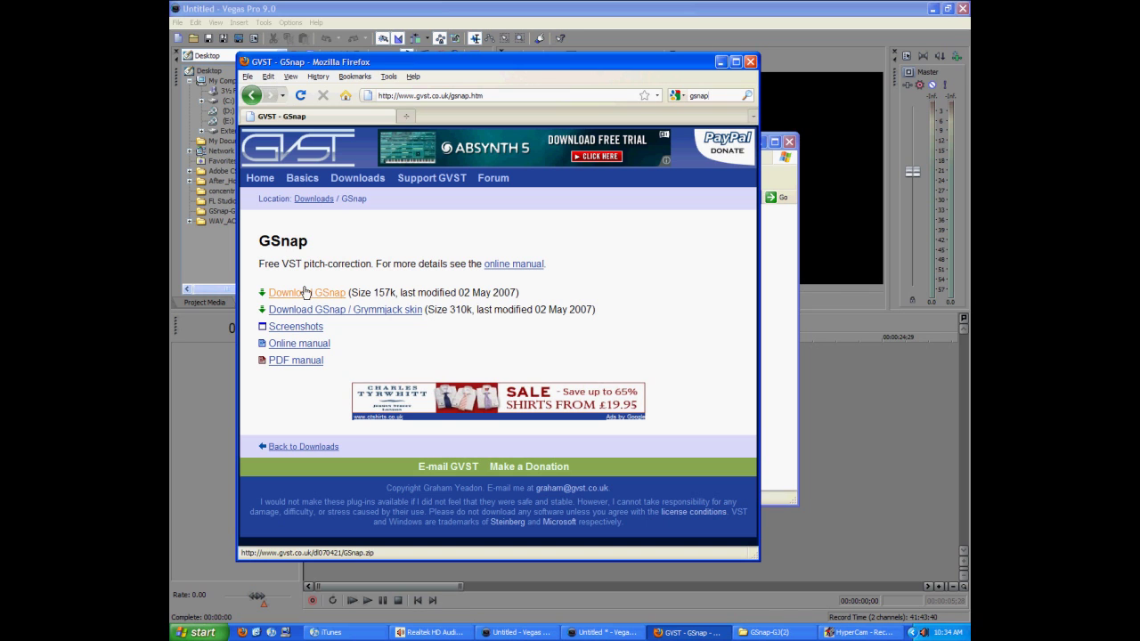
left_click(750, 61)
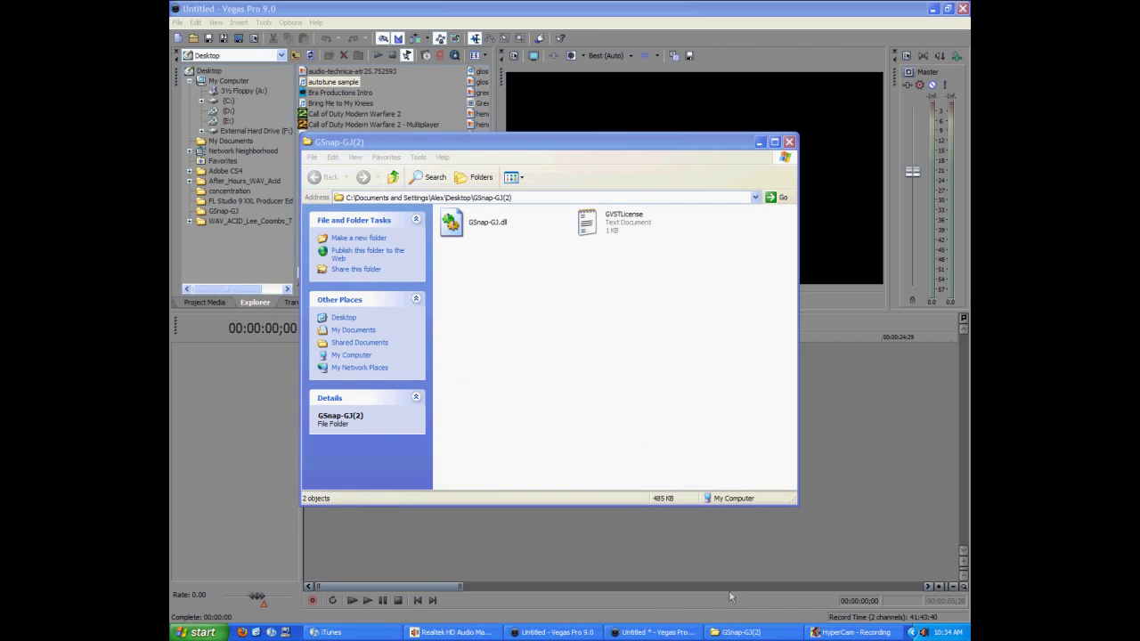
Copy the GSnap-GJ.dll file from the GSnap-GJ(2) folder.
left_click(430, 144)
left_click_drag(590, 141, 589, 106)
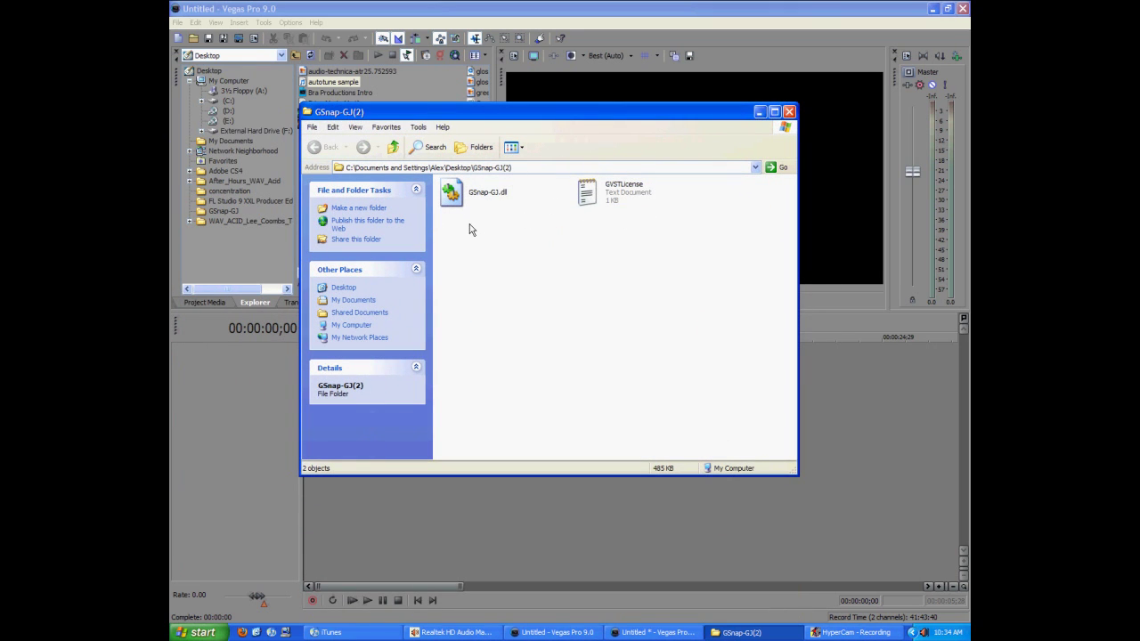
right_click(456, 194)
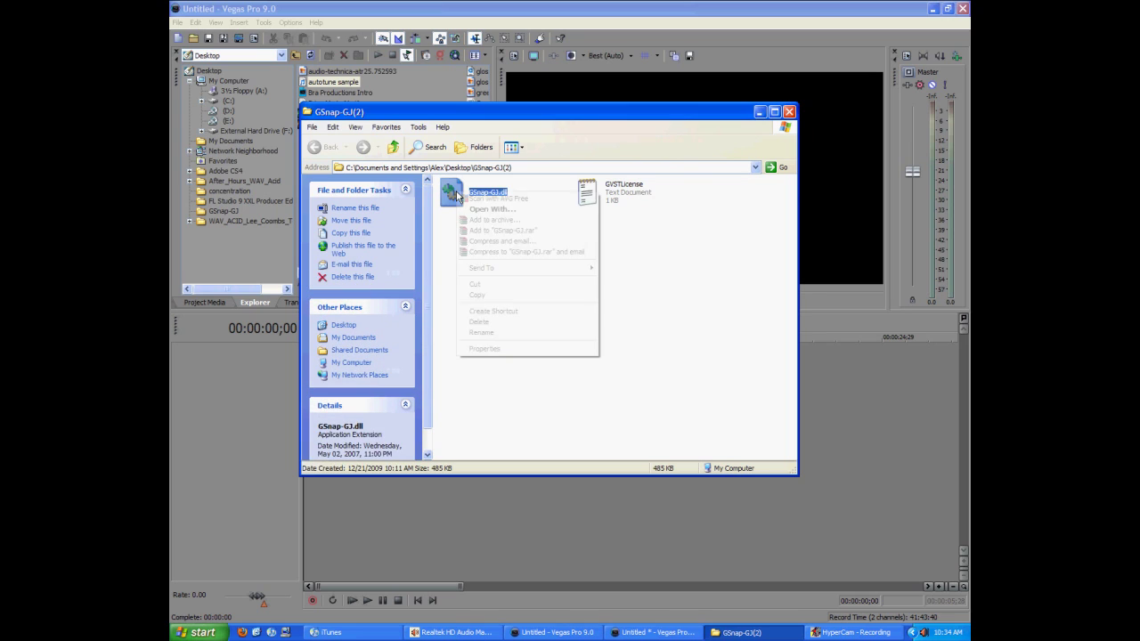
left_click(511, 296)
left_click(508, 300)
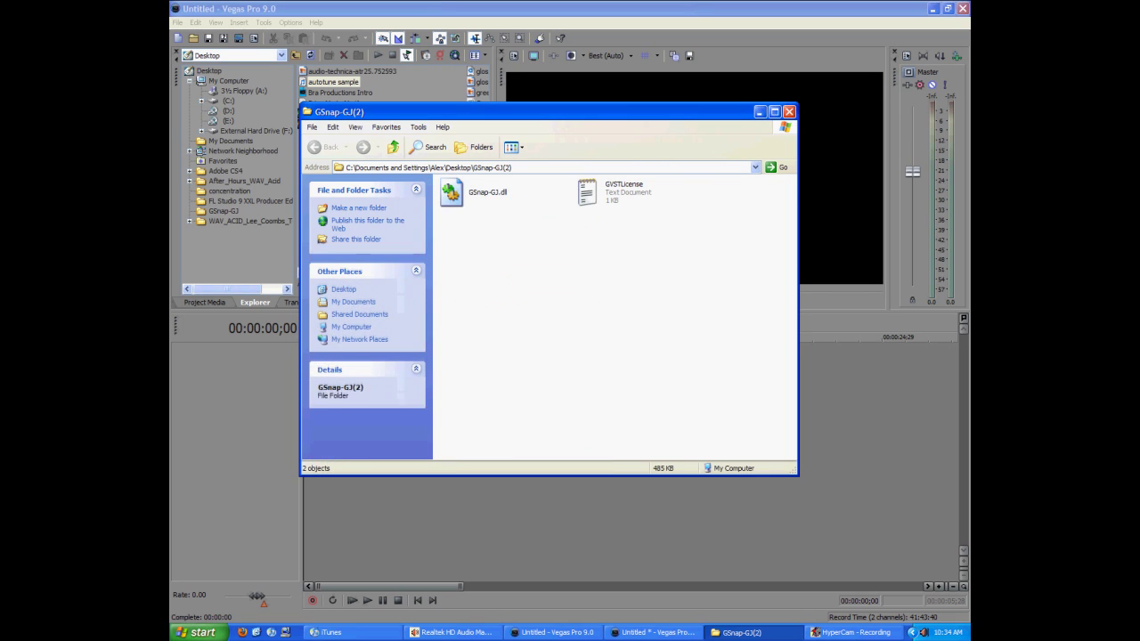
Open My Computer and browse to the Program Files folder on Local Disk (C:).
left_click(194, 633)
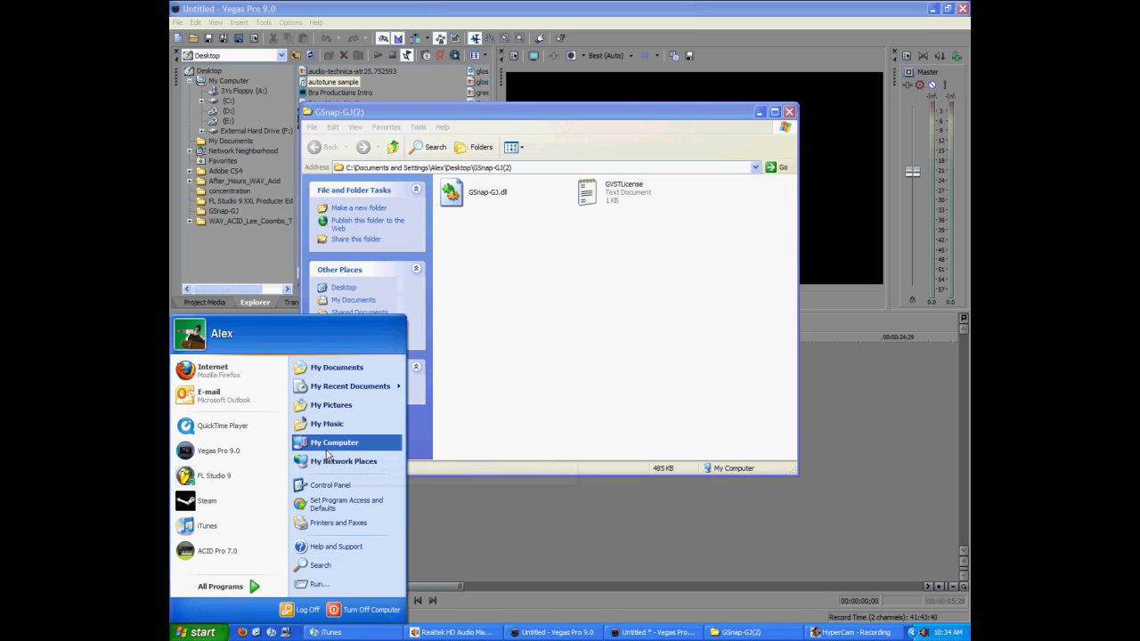
left_click(326, 445)
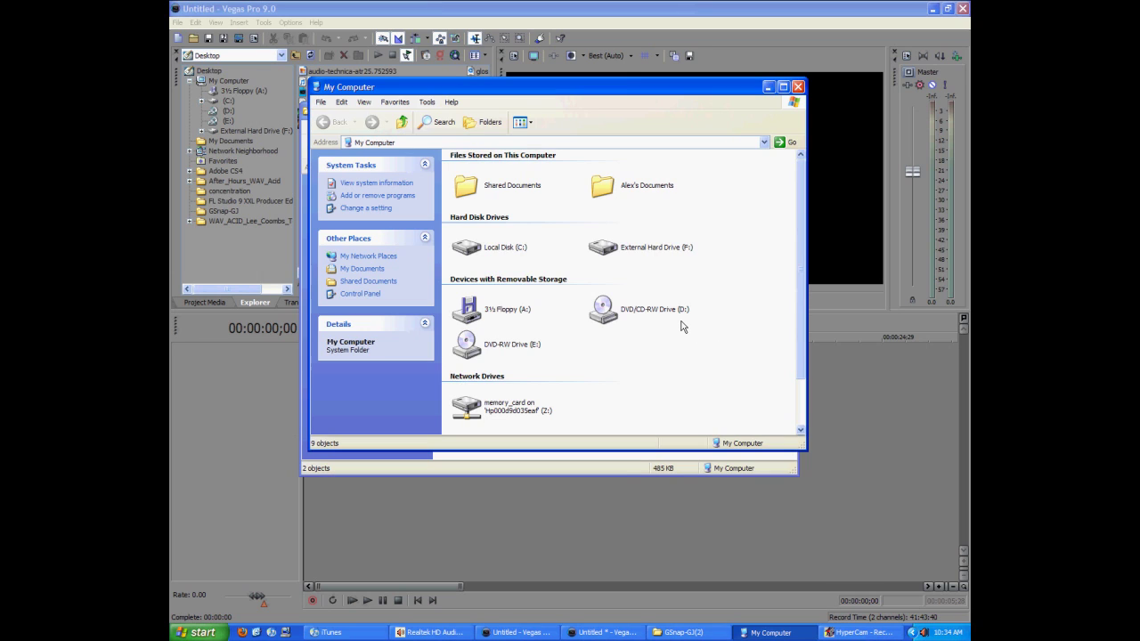
mouse_move(481, 248)
double_click(502, 248)
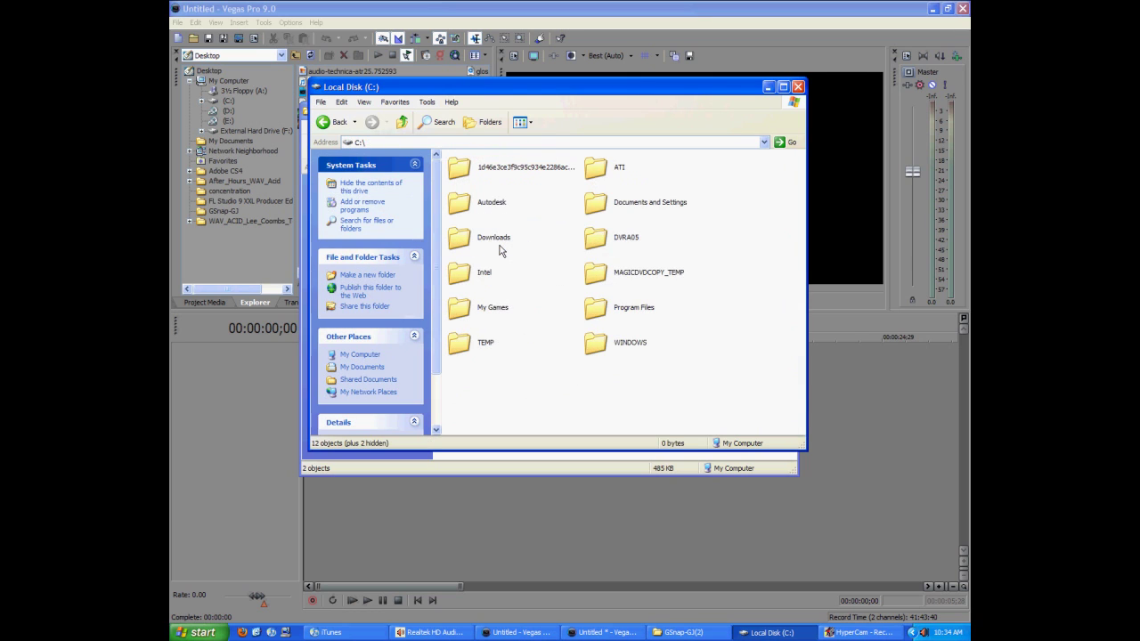
double_click(591, 312)
scroll(564, 357, "down", 10)
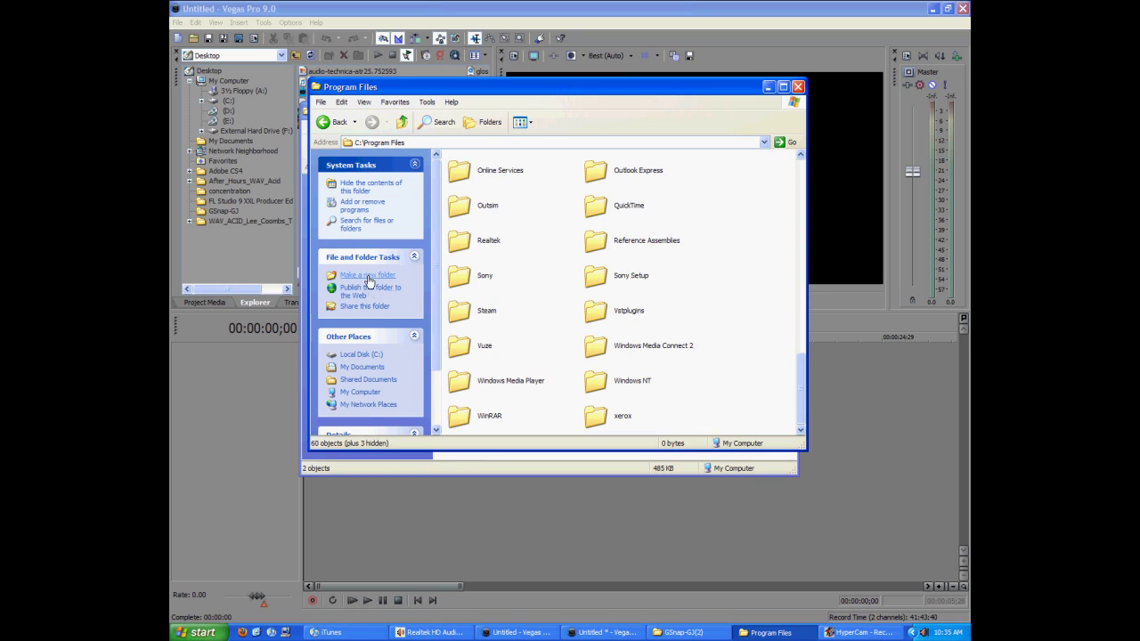
right_click(685, 306)
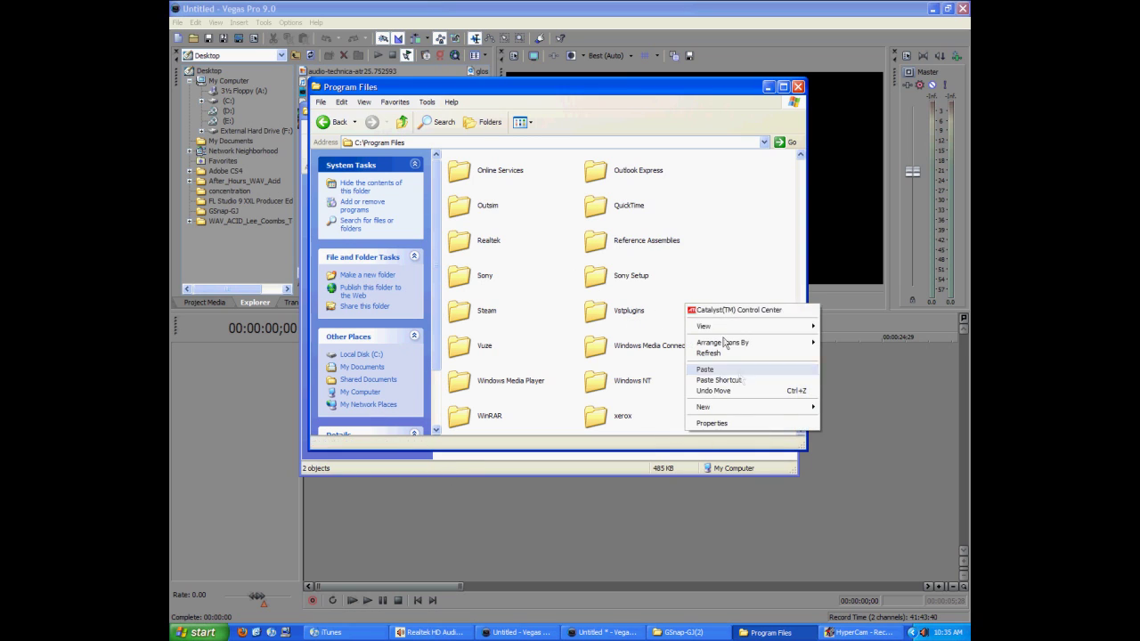
mouse_move(737, 408)
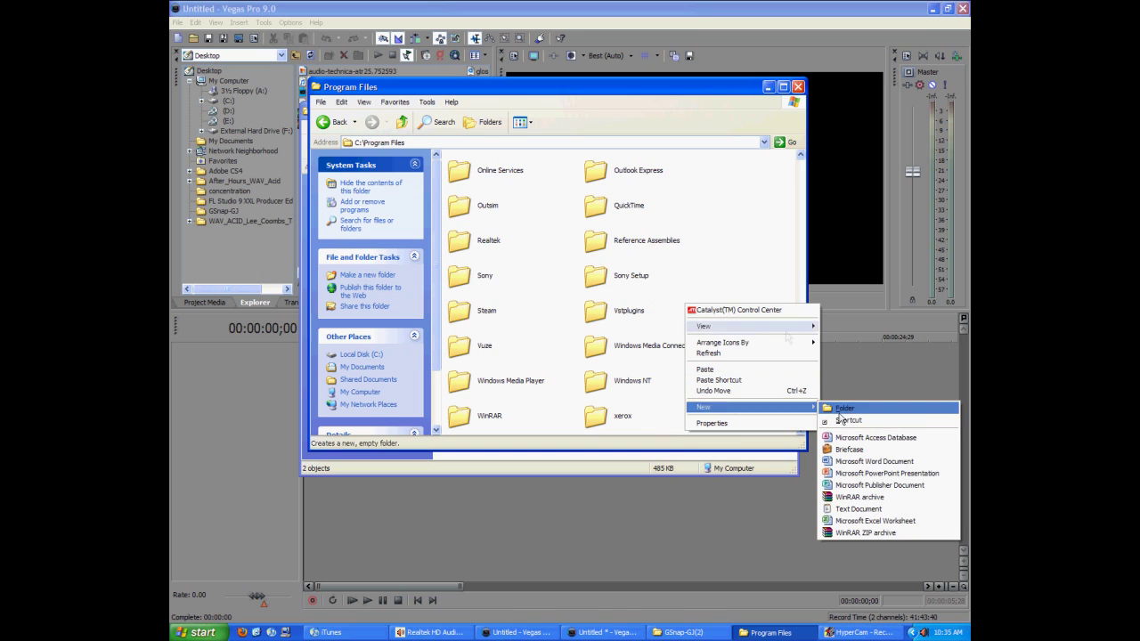
left_click(840, 412)
Paste the copied GSnap-GJ.dll into the Vstplugins folder in Program Files, and close both folder windows.
double_click(632, 313)
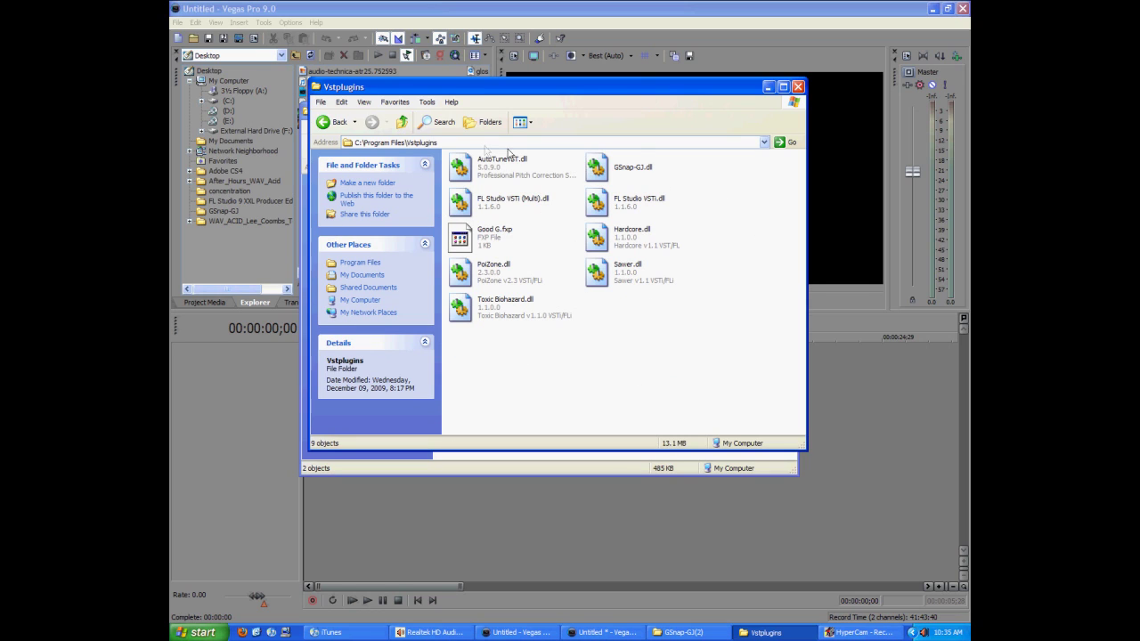
right_click(555, 368)
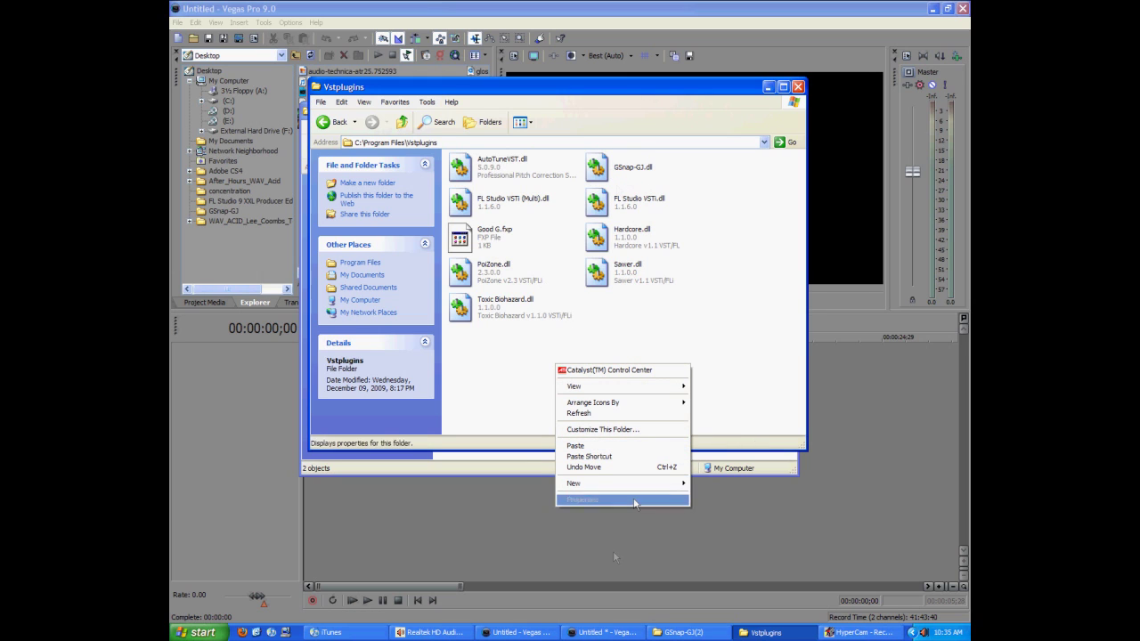
left_click(584, 447)
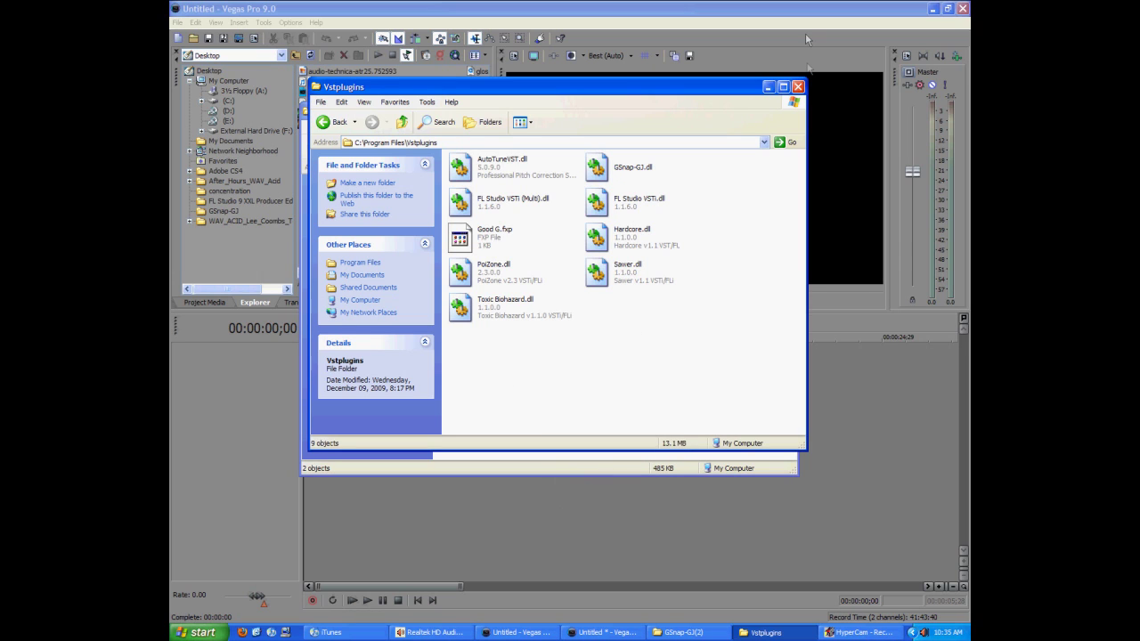
left_click(797, 86)
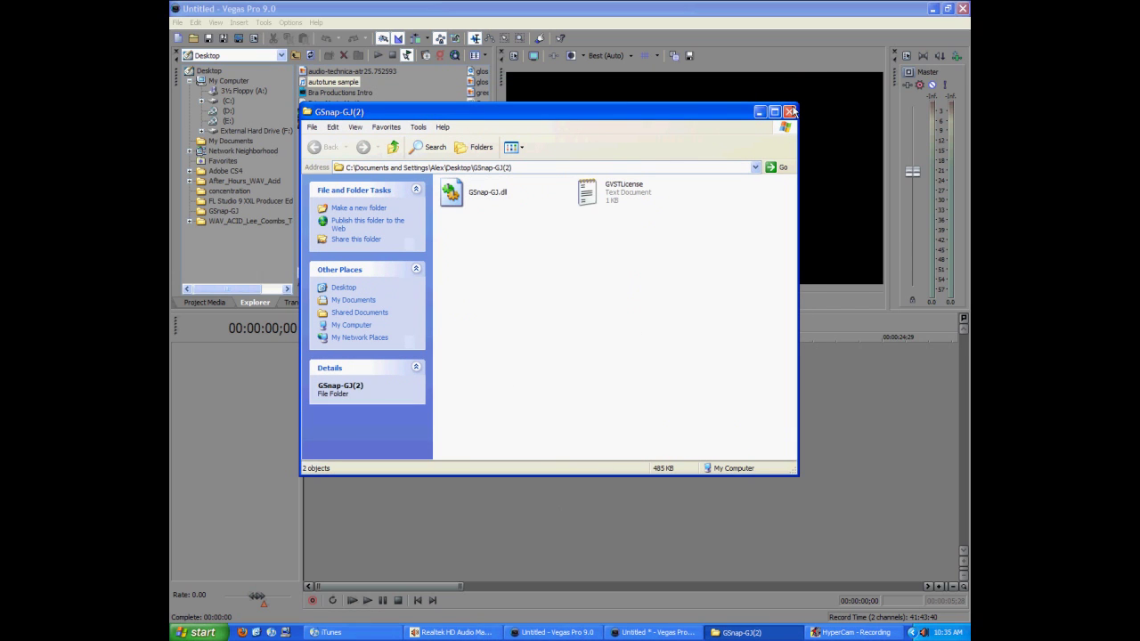
left_click(789, 111)
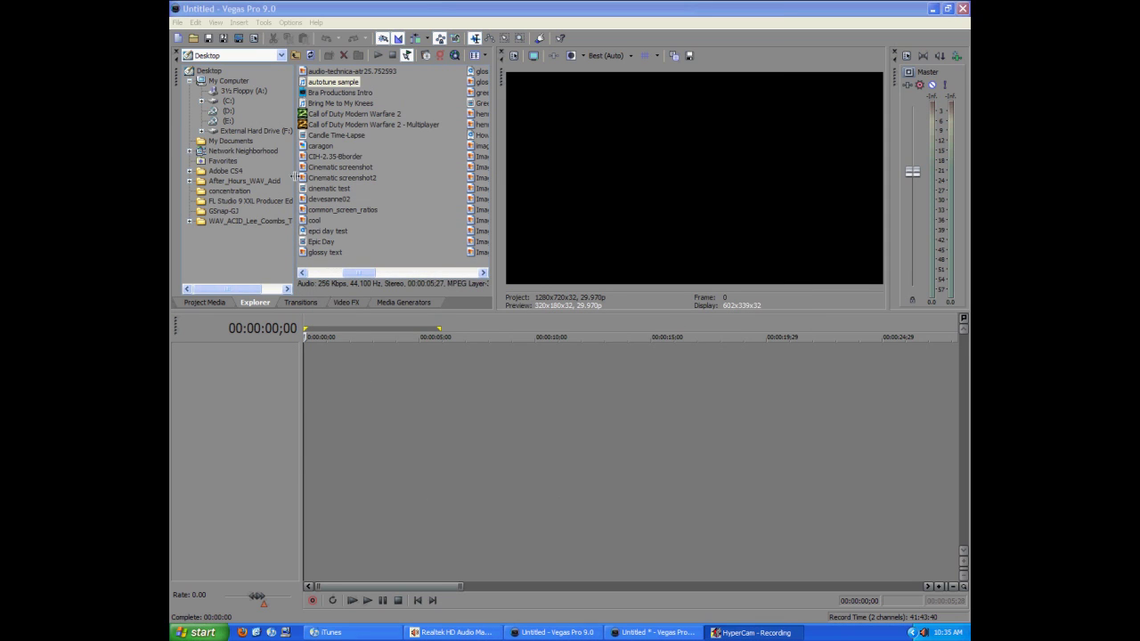
Add the autotune sample audio file to the start of the empty timeline and return the playhead to the beginning.
left_click_drag(337, 87, 308, 374)
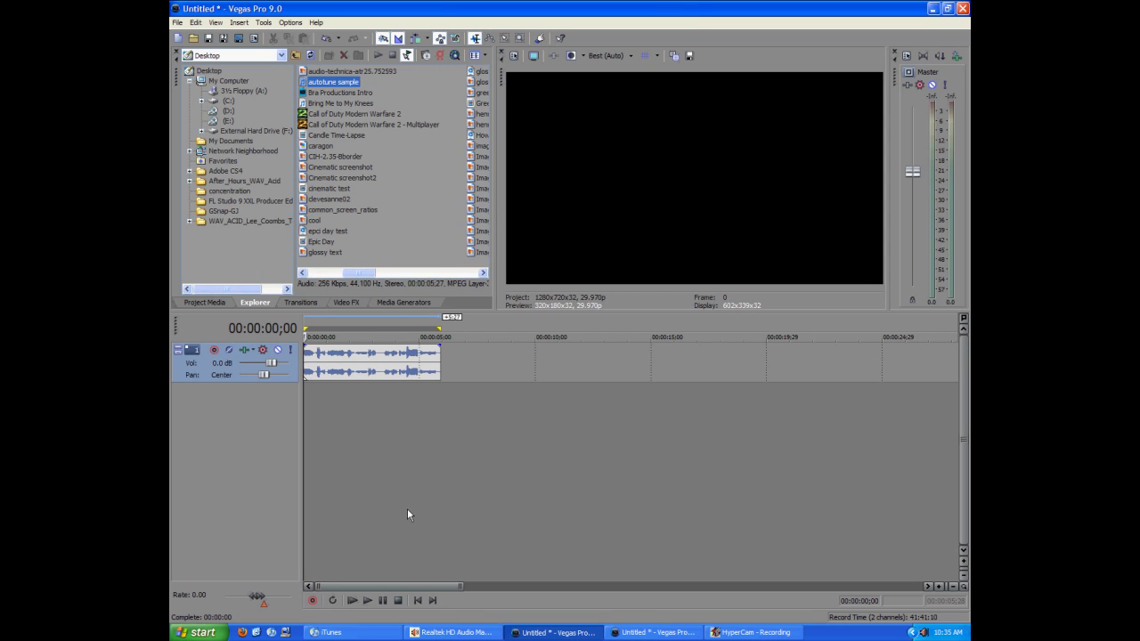
left_click(419, 600)
In the VST Effects preferences, choose C:\Program Files\Vstplugins as the default VST search folder and accept the preferences.
left_click(290, 22)
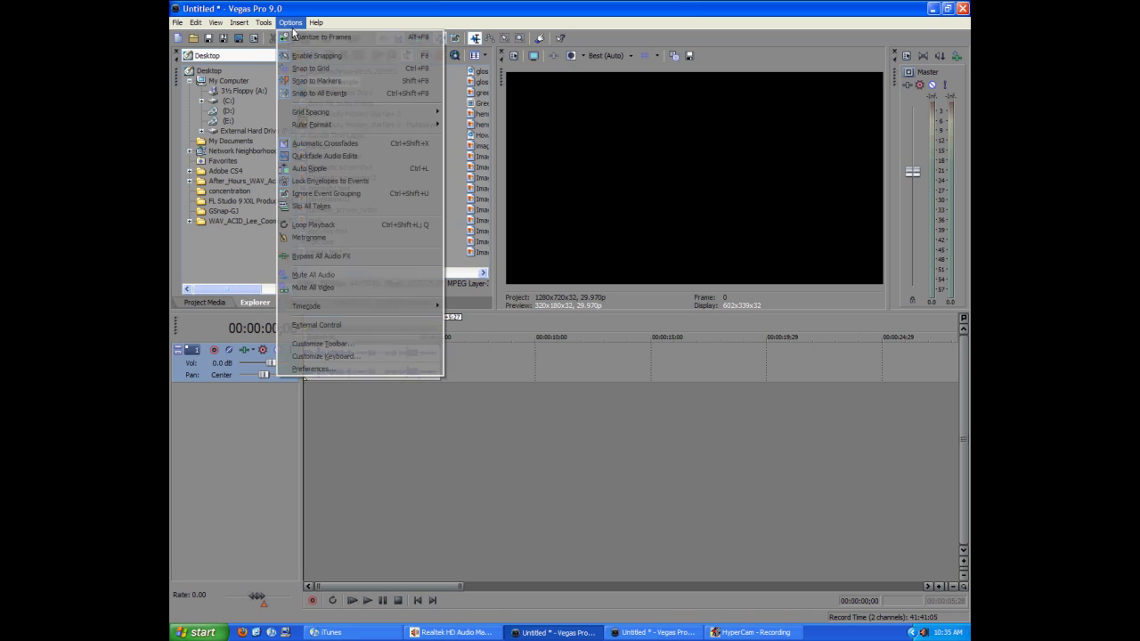
left_click(311, 368)
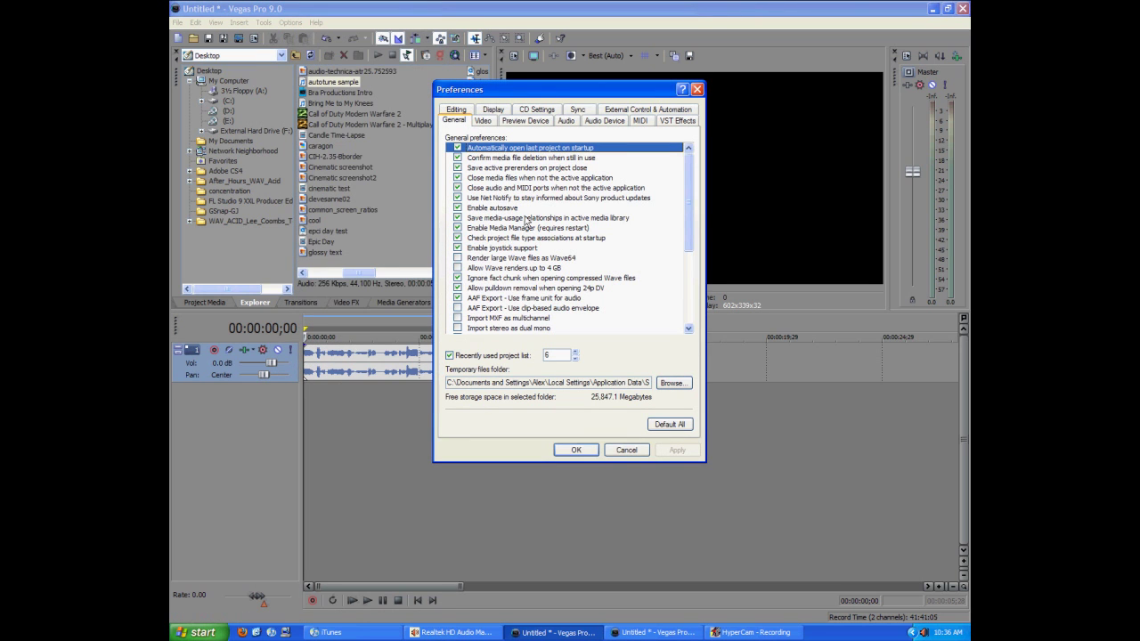
left_click_drag(577, 96, 478, 126)
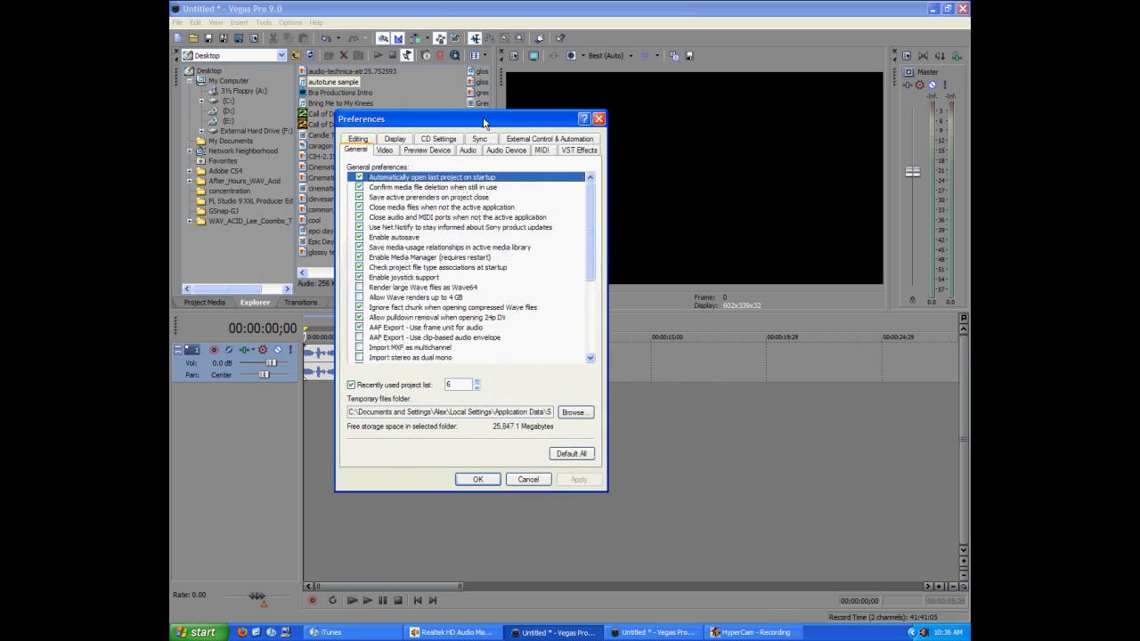
left_click(577, 150)
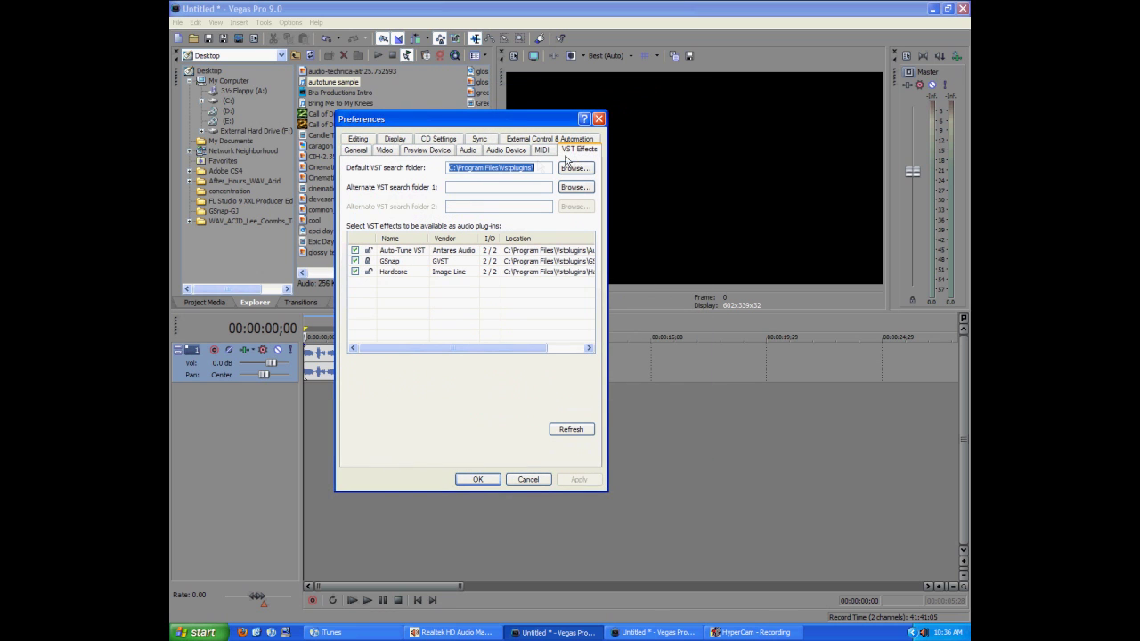
left_click(538, 169)
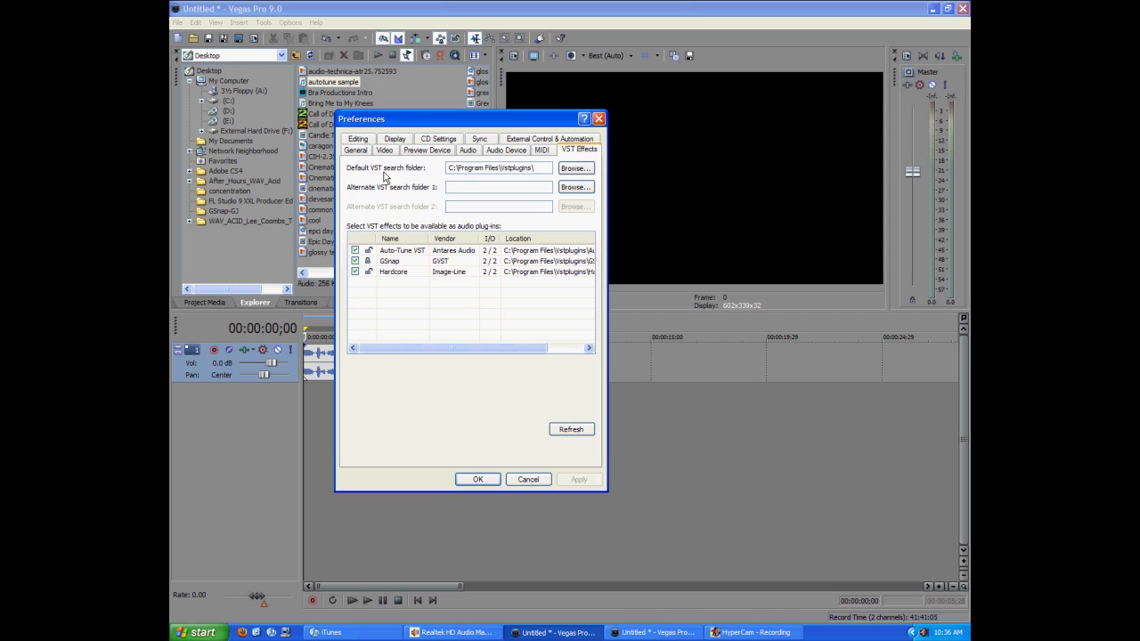
left_click(574, 168)
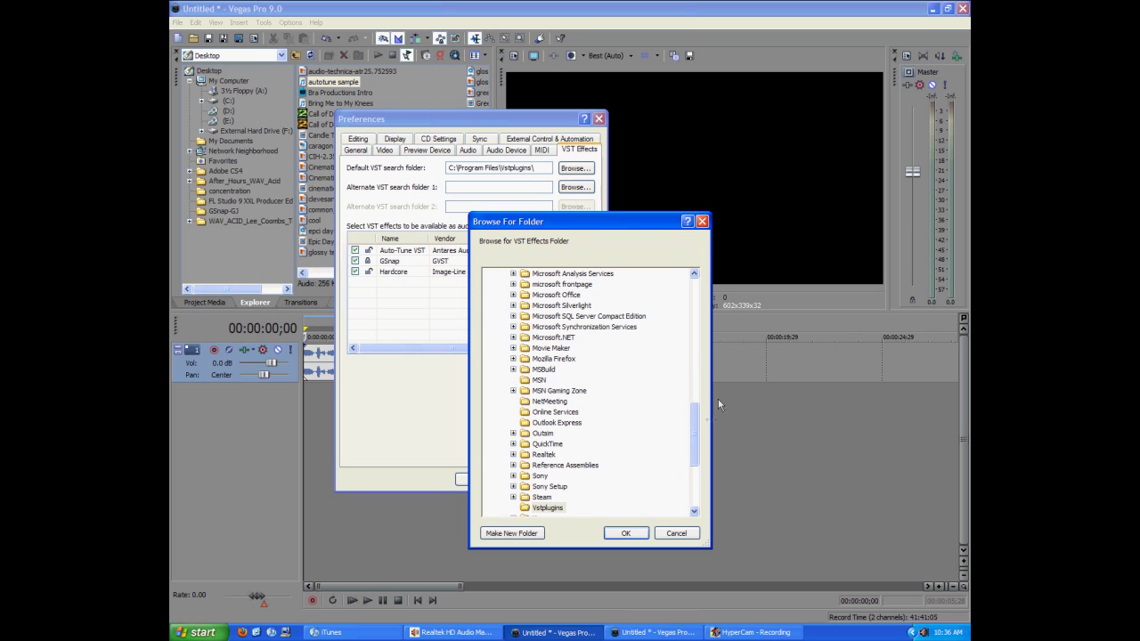
left_click_drag(693, 423, 670, 473)
left_click(549, 381)
left_click(628, 534)
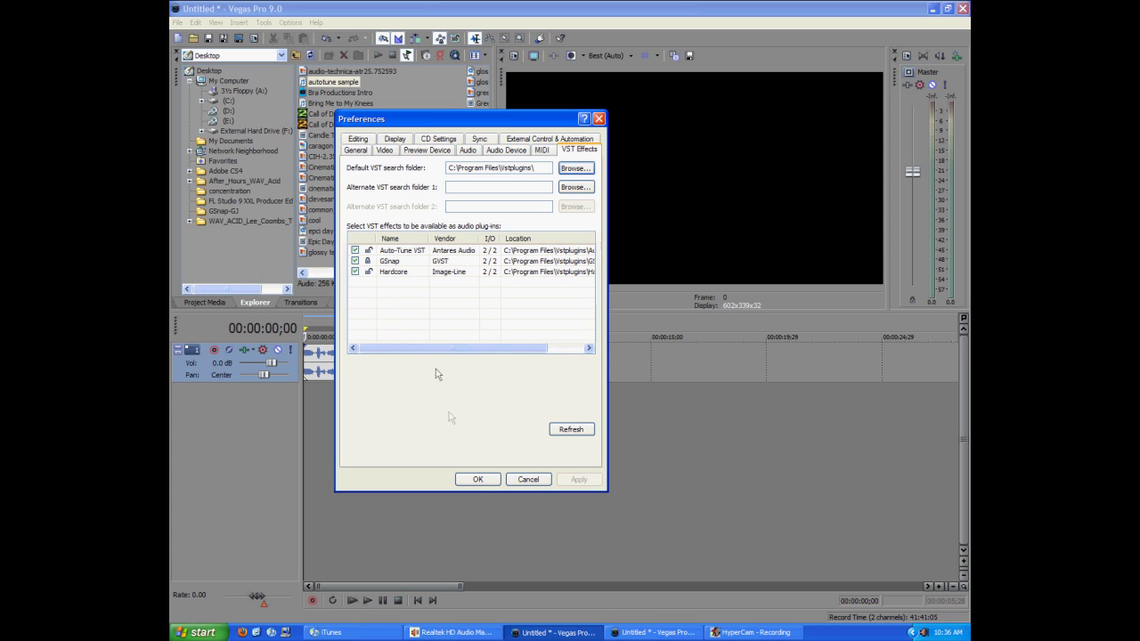
left_click(477, 479)
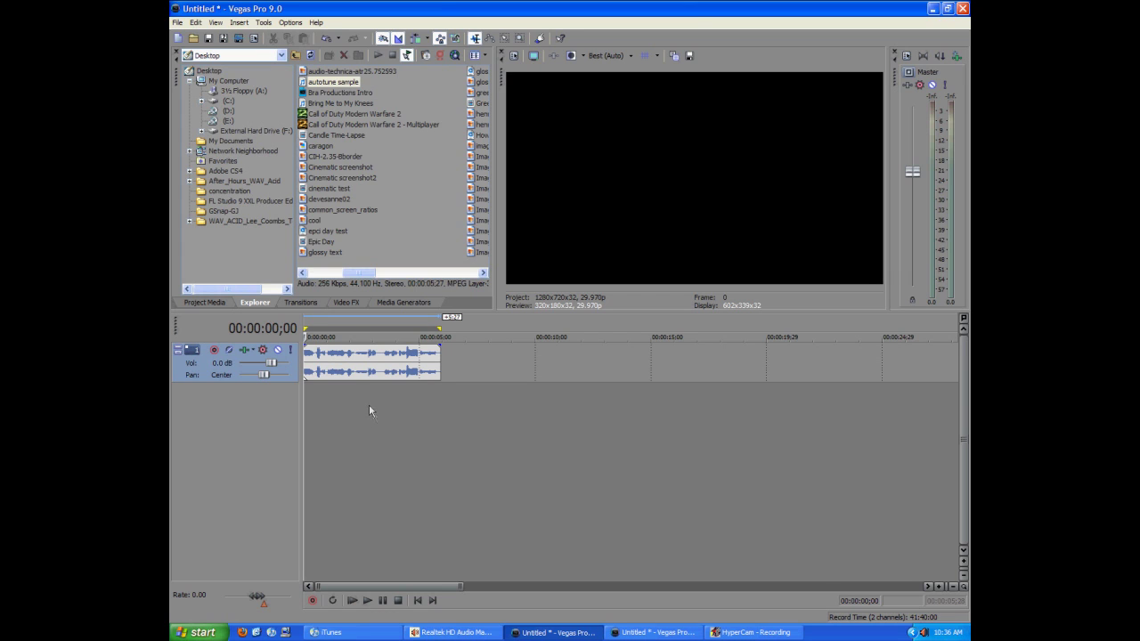
Play the autotune sample on the timeline and pause playback past its end.
left_click(374, 605)
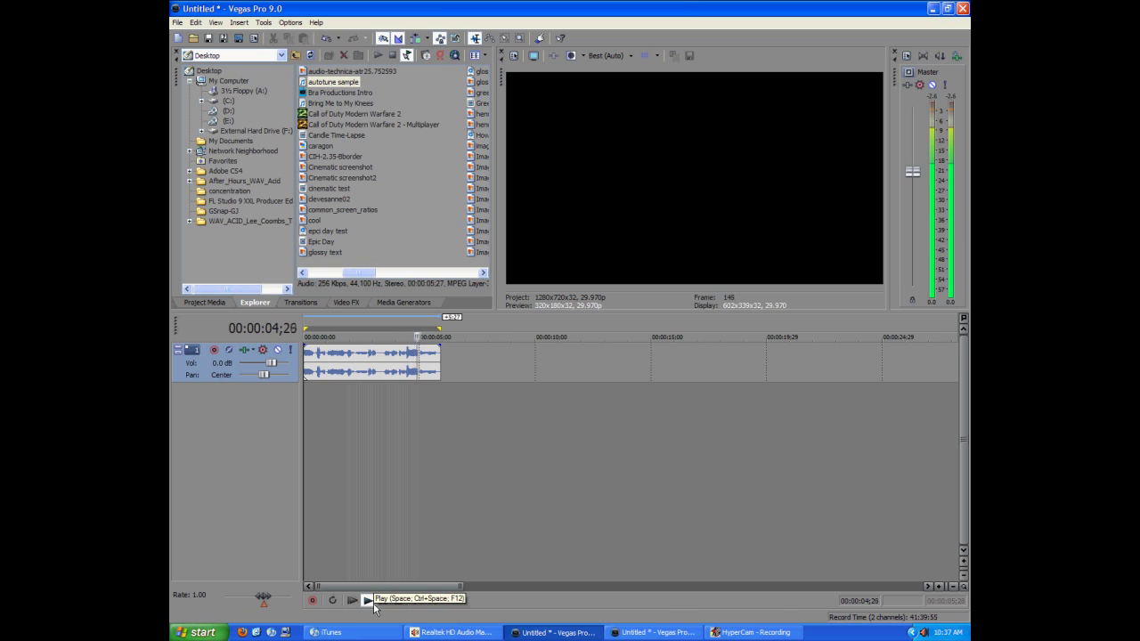
left_click(383, 600)
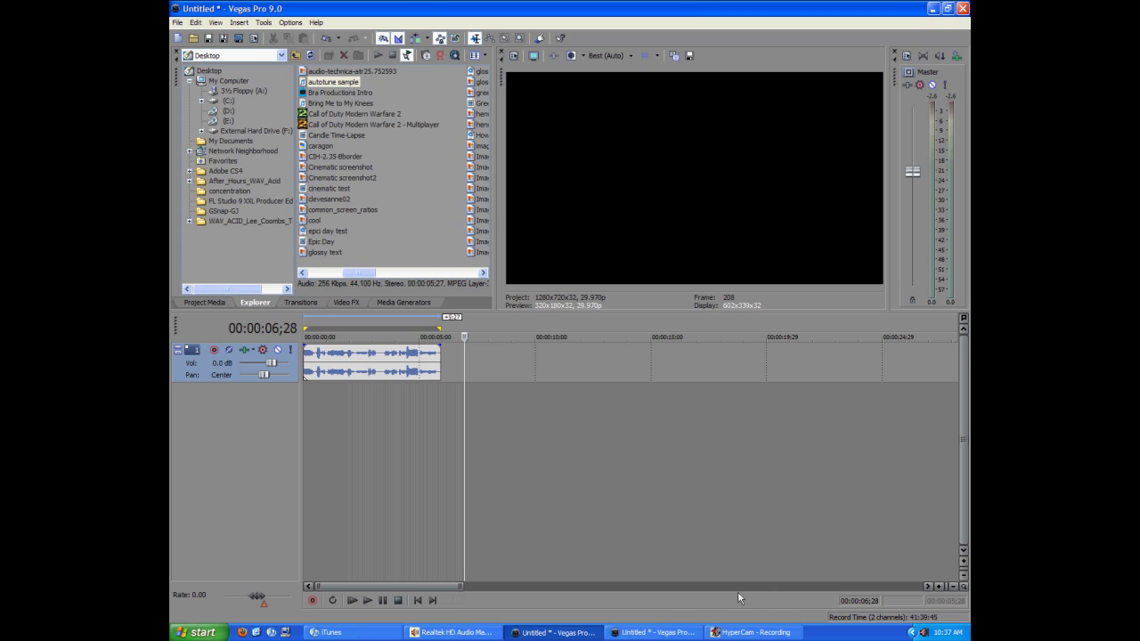
Open the system's Sound Manager, and replay the autotune sample before returning the playhead to the start.
right_click(924, 633)
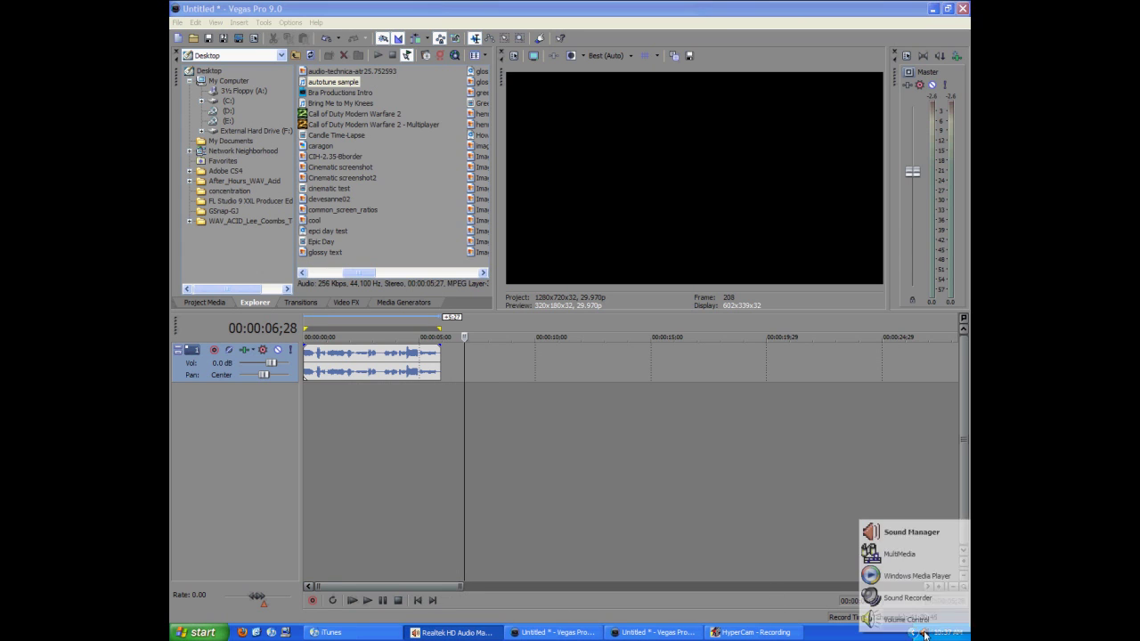
left_click(933, 529)
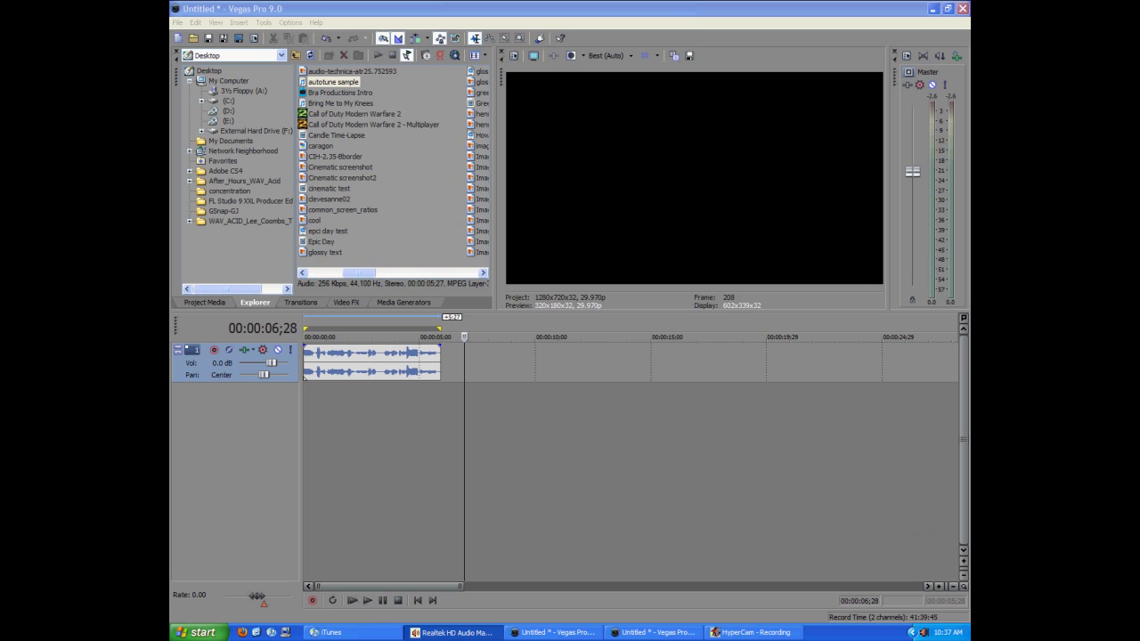
left_click(398, 600)
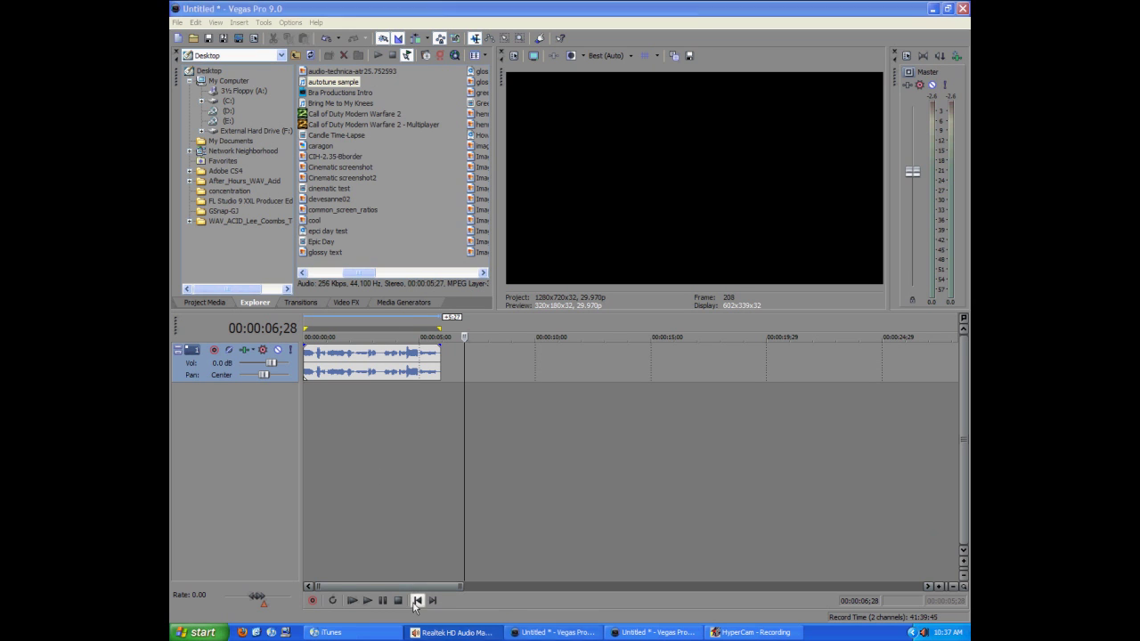
left_click(365, 602)
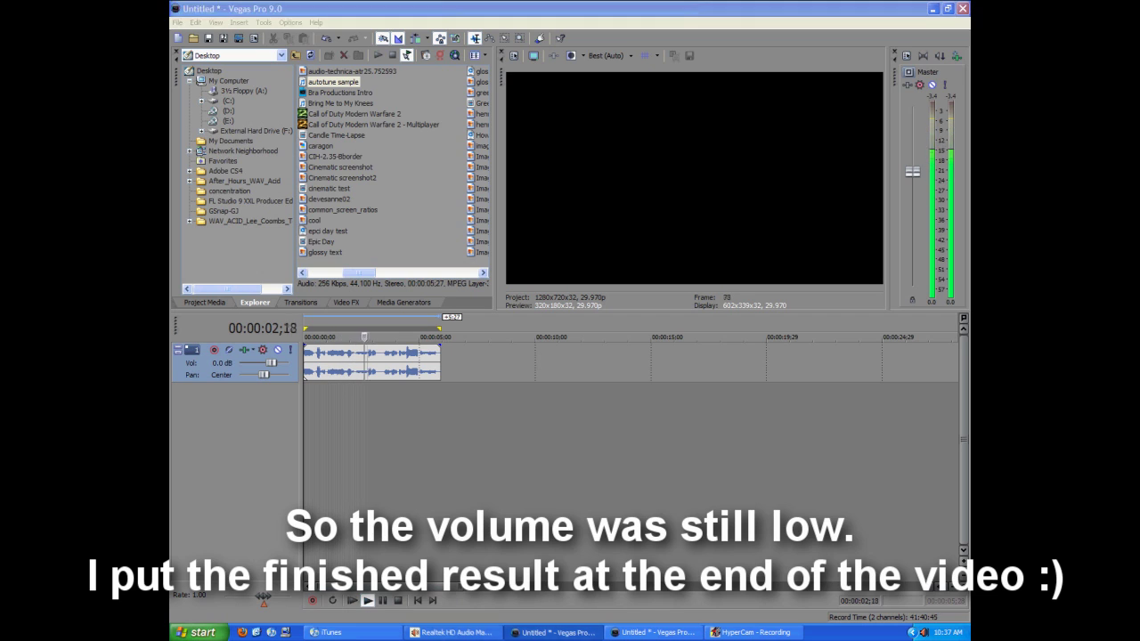
left_click(417, 602)
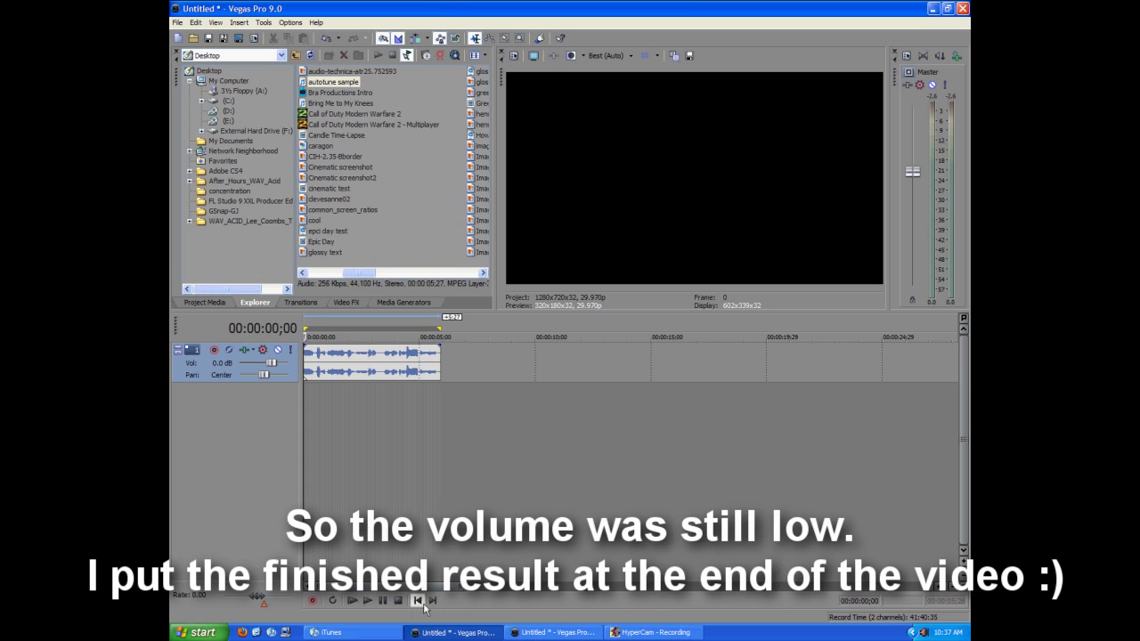
Add the GSnap plug-in to the end of the audio track's effects chain.
left_click(262, 350)
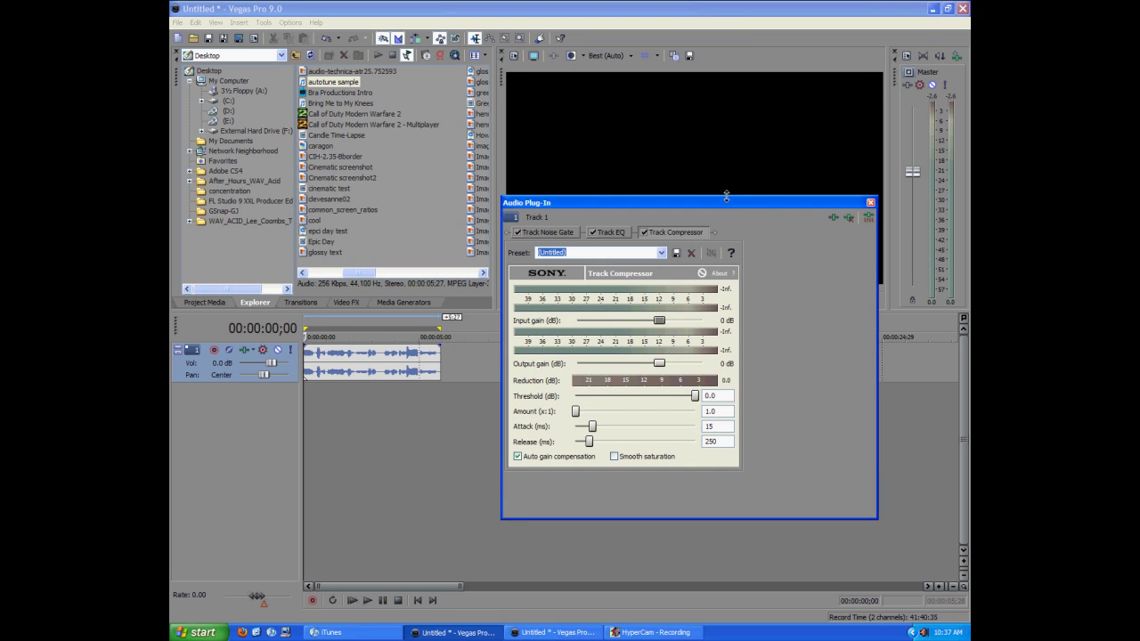
left_click_drag(727, 201, 610, 186)
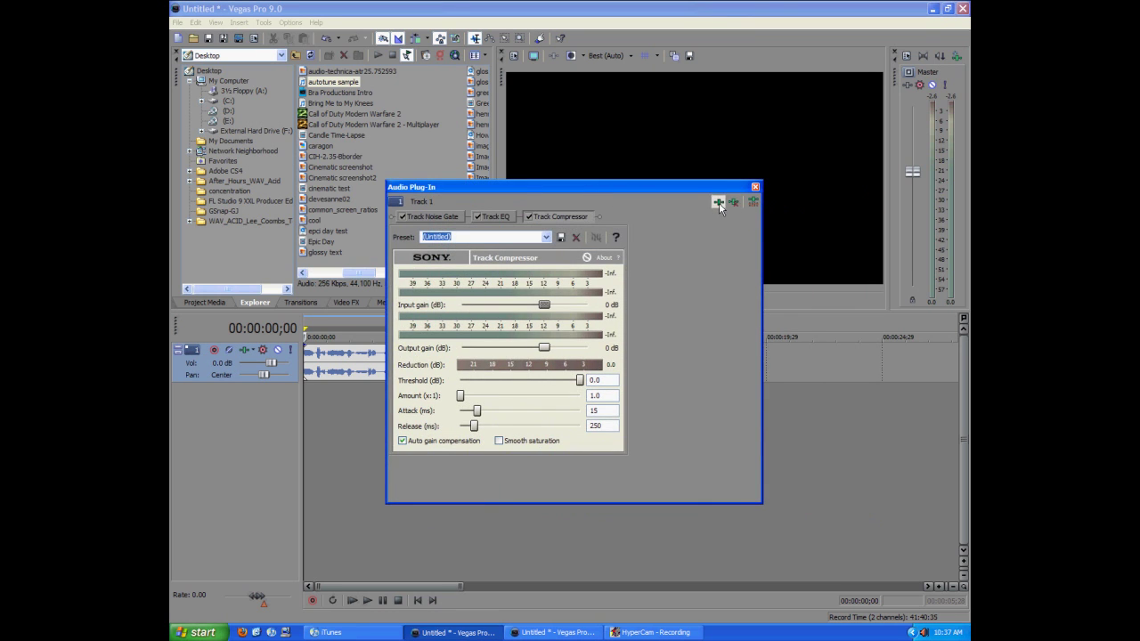
left_click(718, 202)
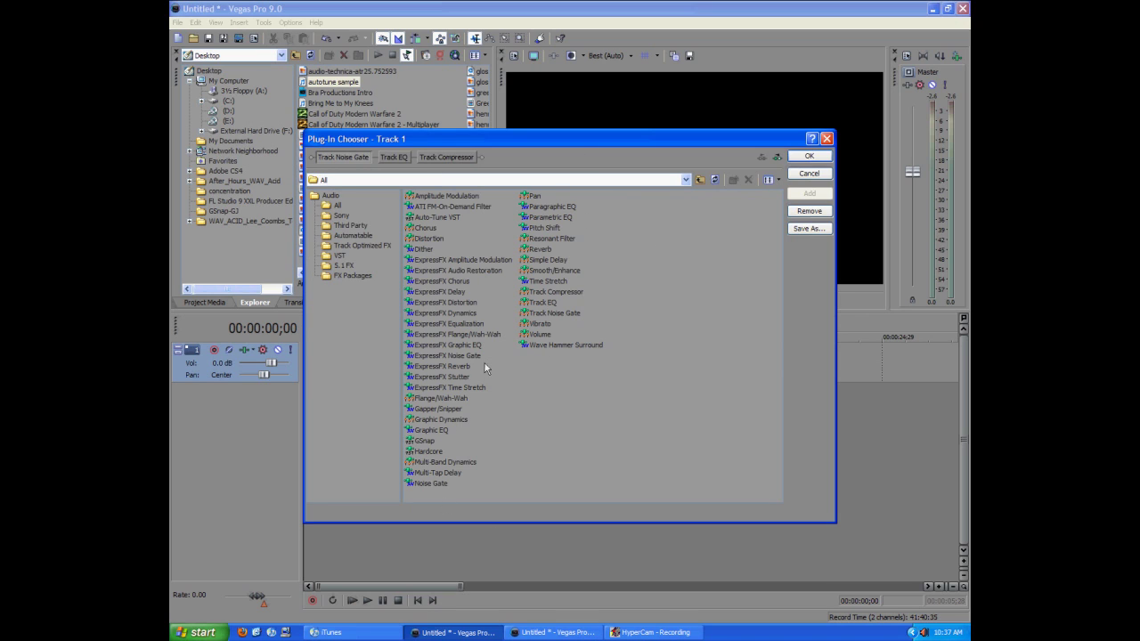
left_click(422, 442)
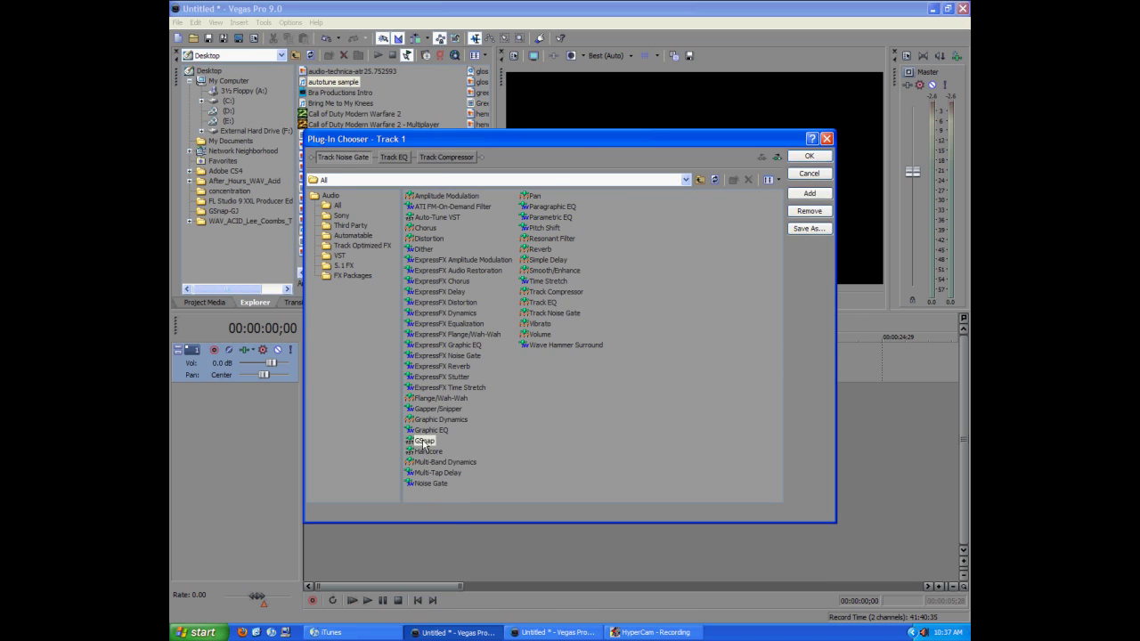
left_click(809, 194)
left_click(810, 158)
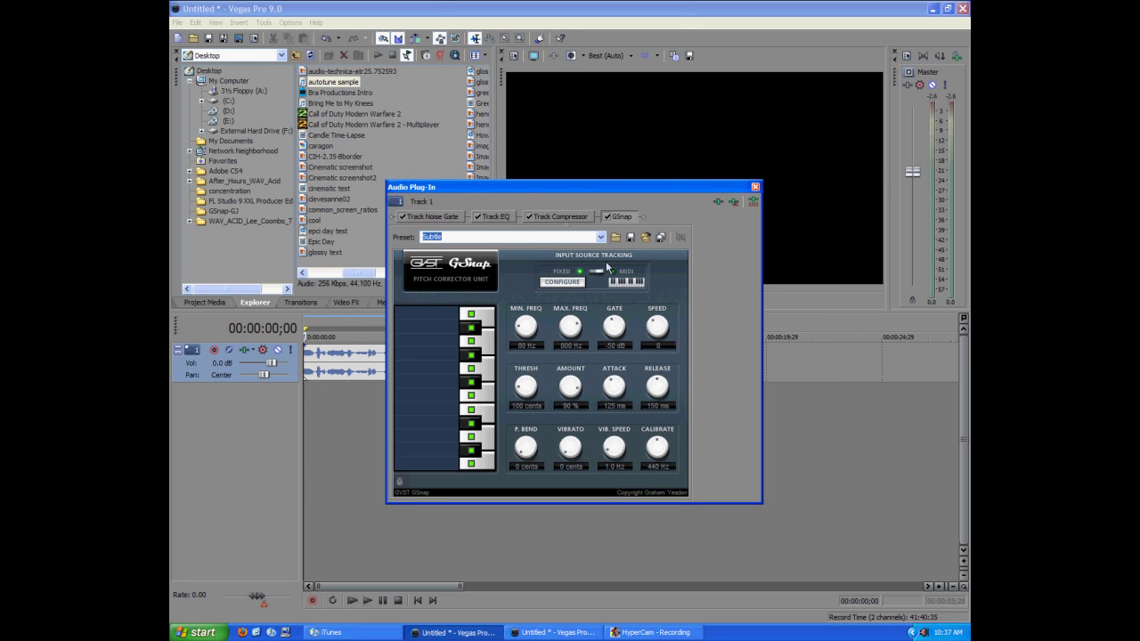
Configure GSnap's fixed input tracking to the key of A# with the Major scale.
left_click_drag(573, 187, 672, 214)
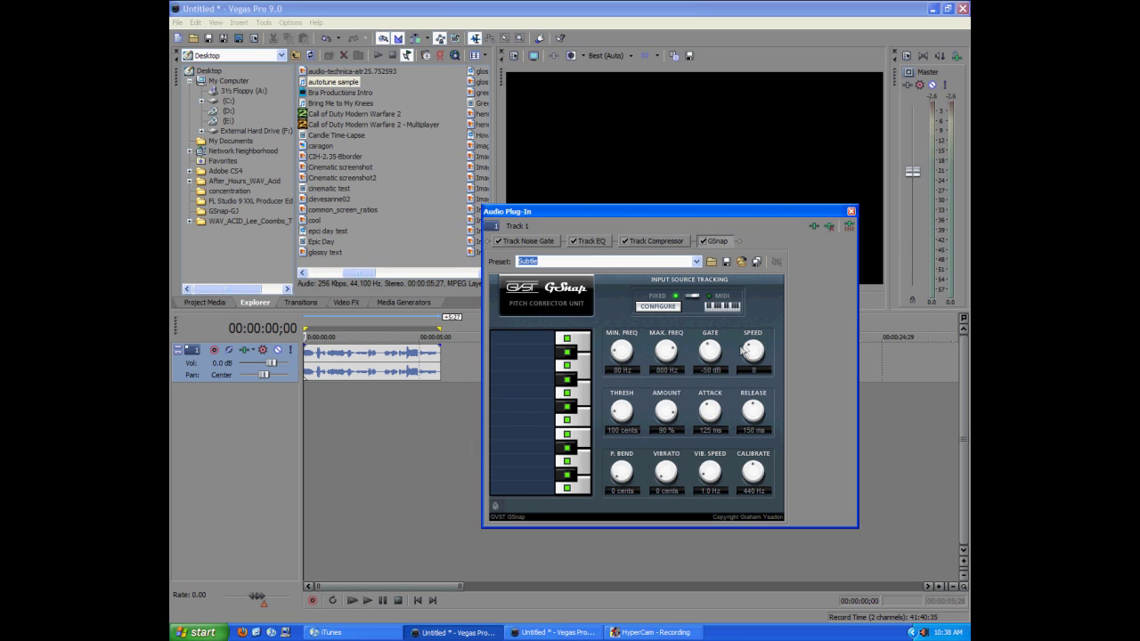
left_click(657, 306)
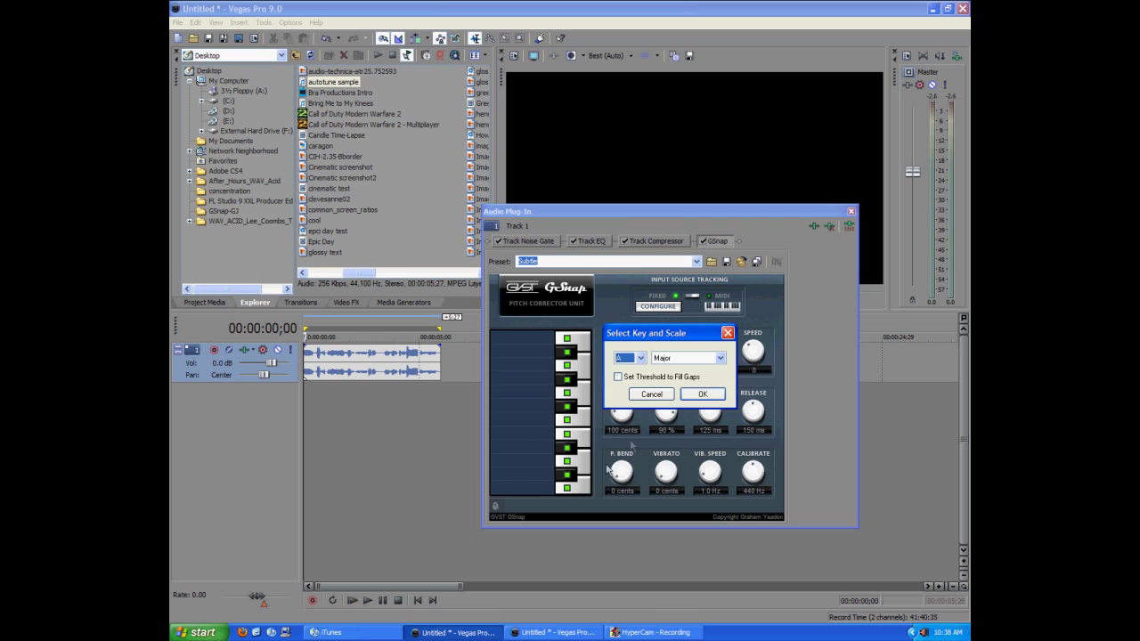
left_click(640, 358)
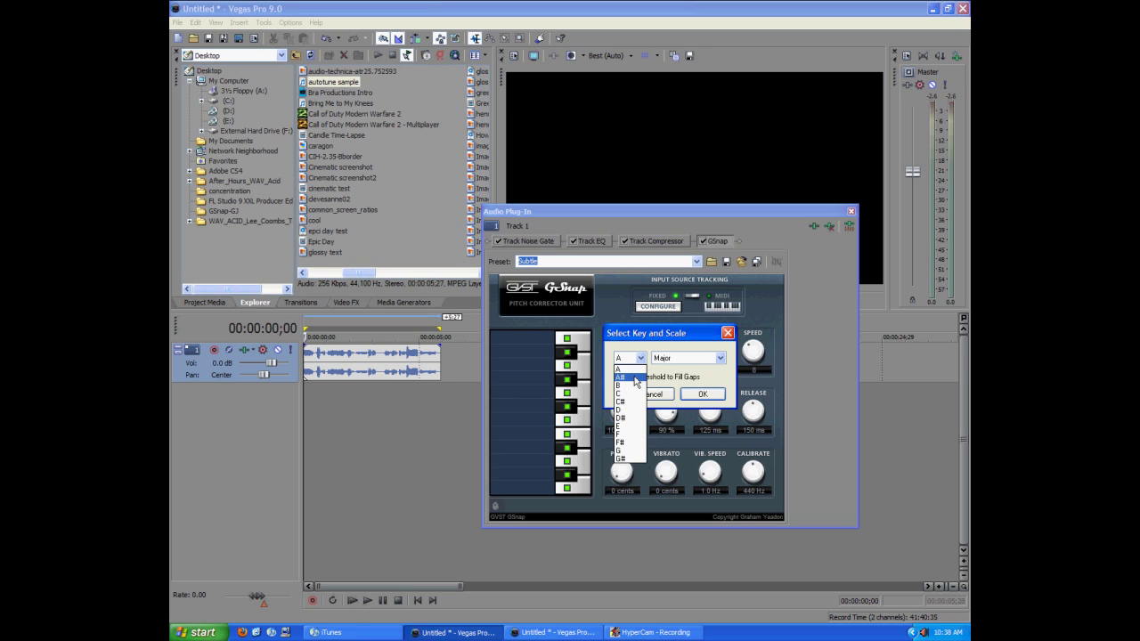
left_click(635, 379)
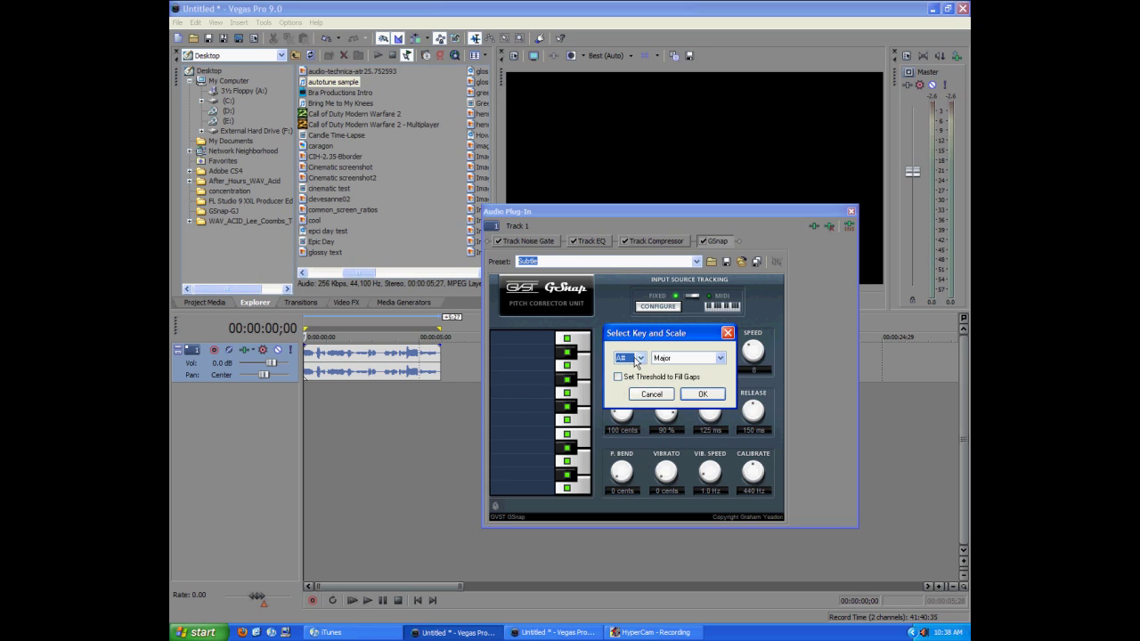
left_click(629, 358)
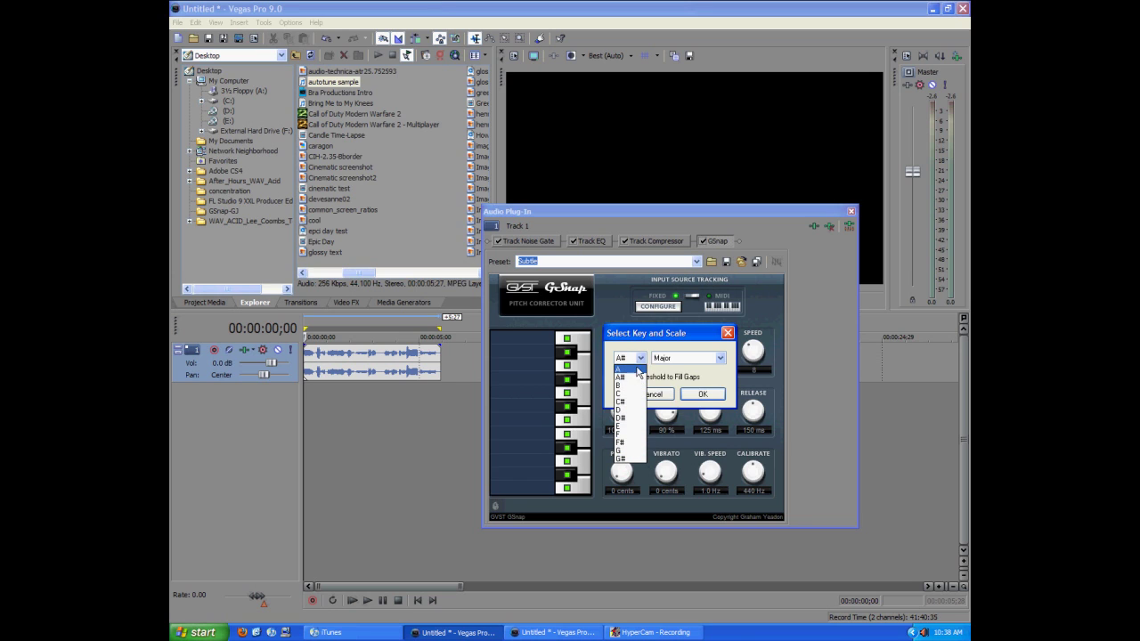
left_click(636, 378)
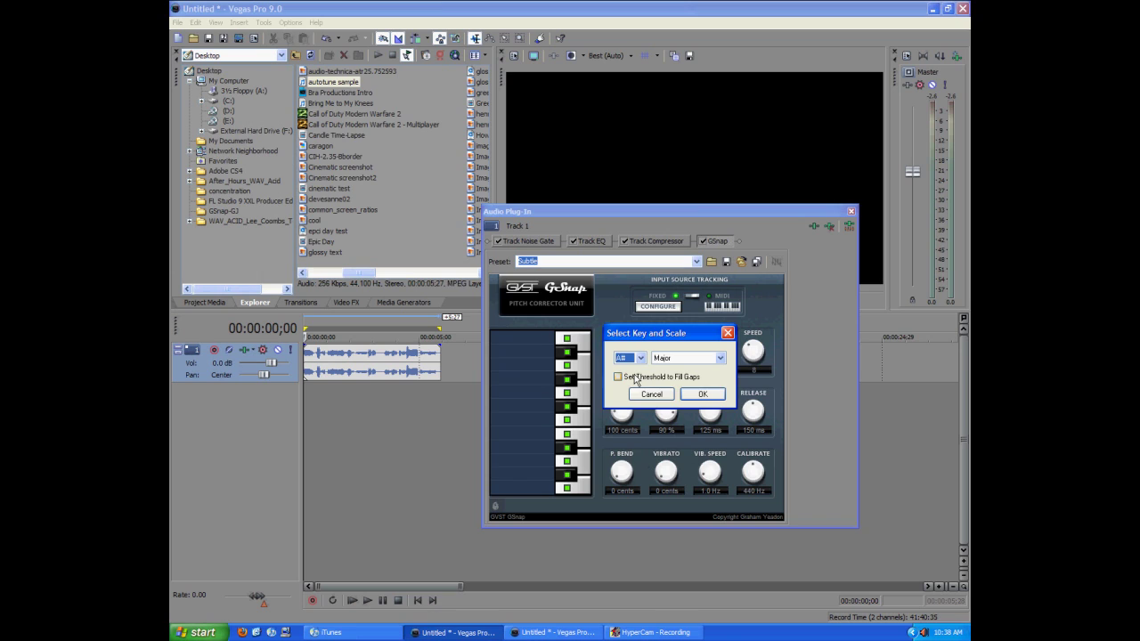
left_click(632, 382)
left_click(701, 394)
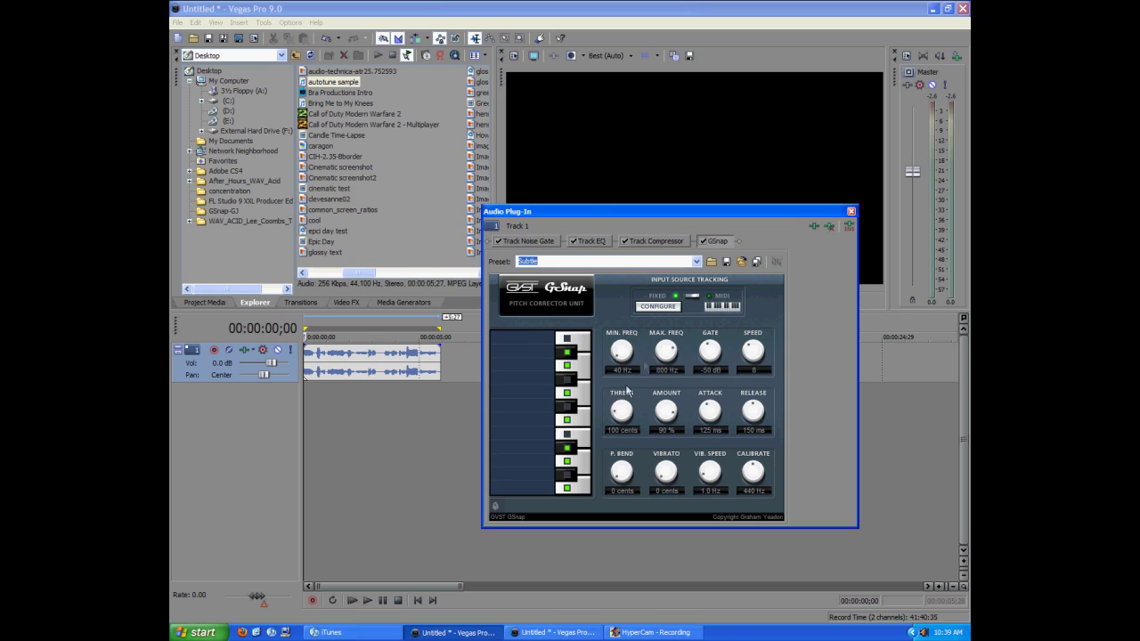
Set GSnap's maximum frequency to 2000 Hz, gate to -80 dB, speed to 2, amount to 100%, attack to 1 ms and release to 4 ms.
left_click_drag(666, 361, 659, 335)
left_click_drag(713, 349, 717, 394)
left_click_drag(750, 356, 757, 379)
left_click_drag(663, 414, 647, 381)
left_click_drag(709, 410, 690, 436)
left_click_drag(752, 412, 740, 444)
Play the pitch-corrected sample past its end, pause it, and briefly enlarge the track to examine the waveform.
left_click(367, 600)
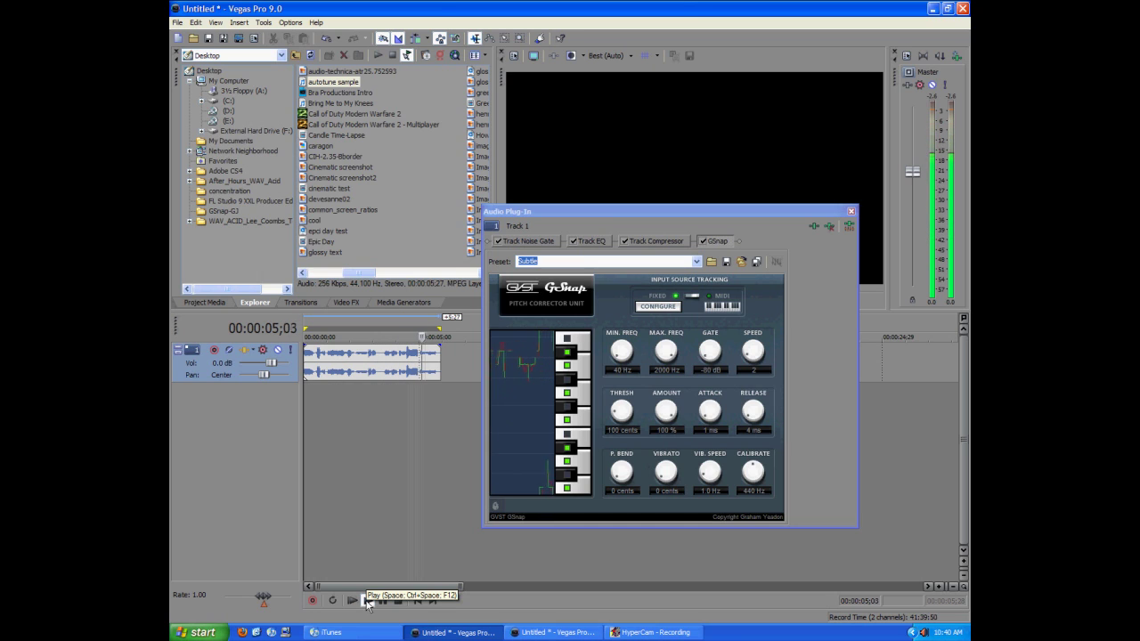
left_click(384, 602)
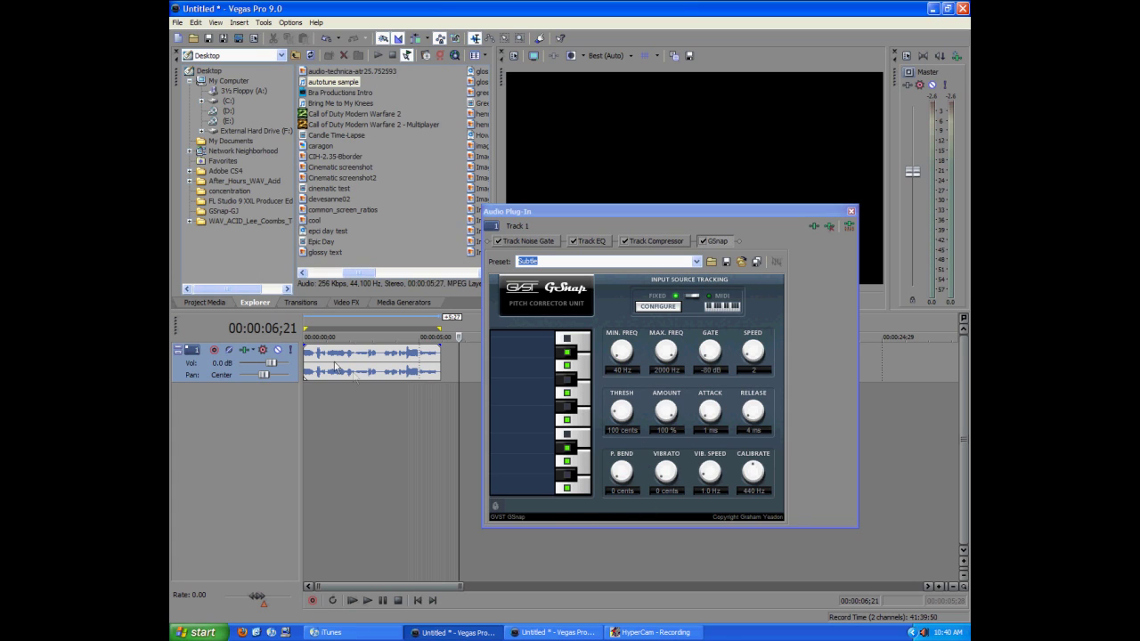
left_click_drag(233, 382, 218, 516)
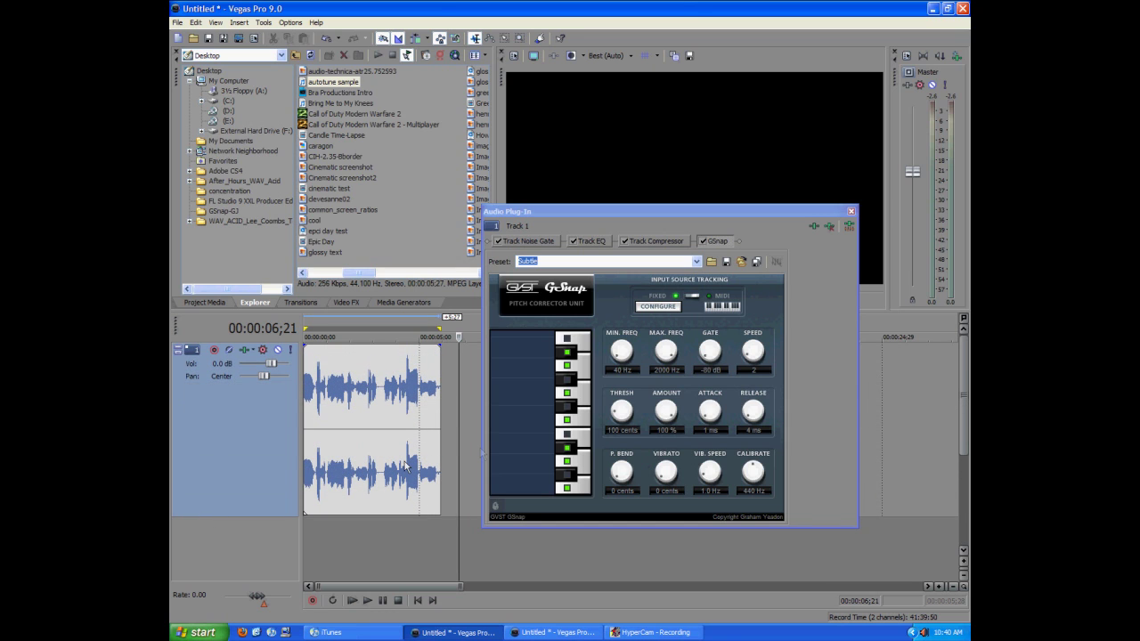
left_click_drag(254, 516, 263, 390)
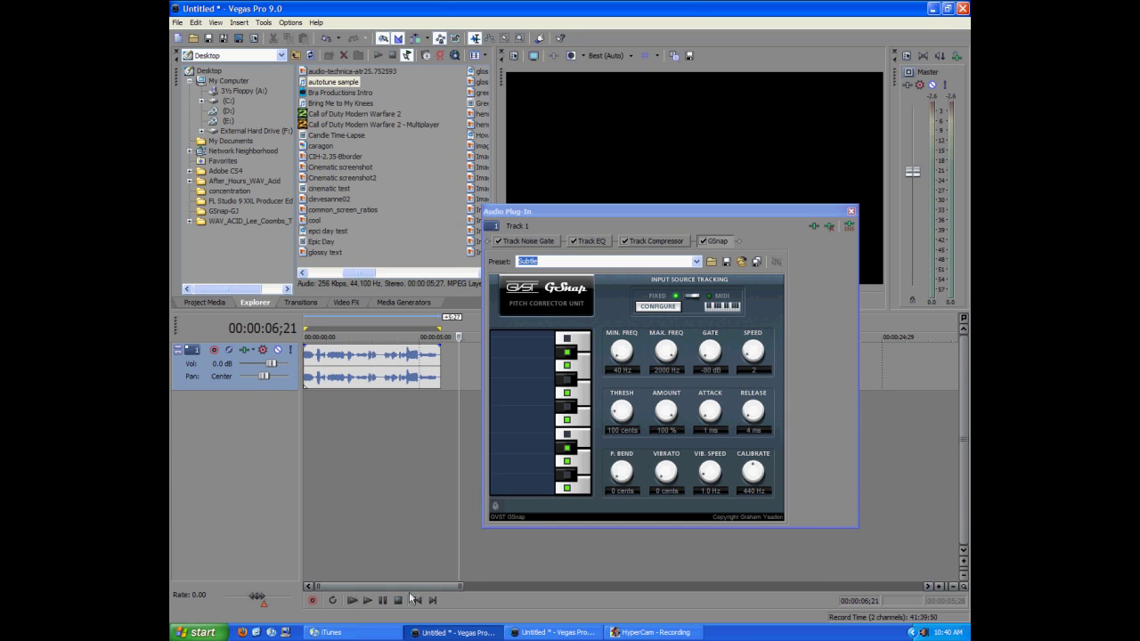
left_click(671, 307)
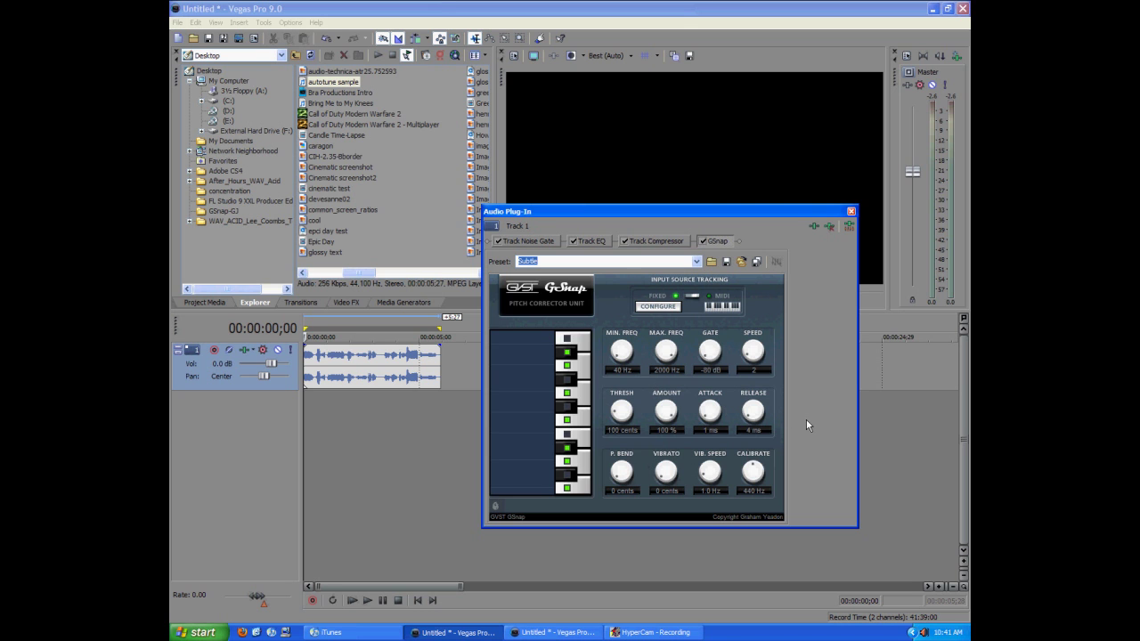
Add the Reverb plug-in after GSnap in the audio track's effects chain.
left_click_drag(785, 213, 821, 200)
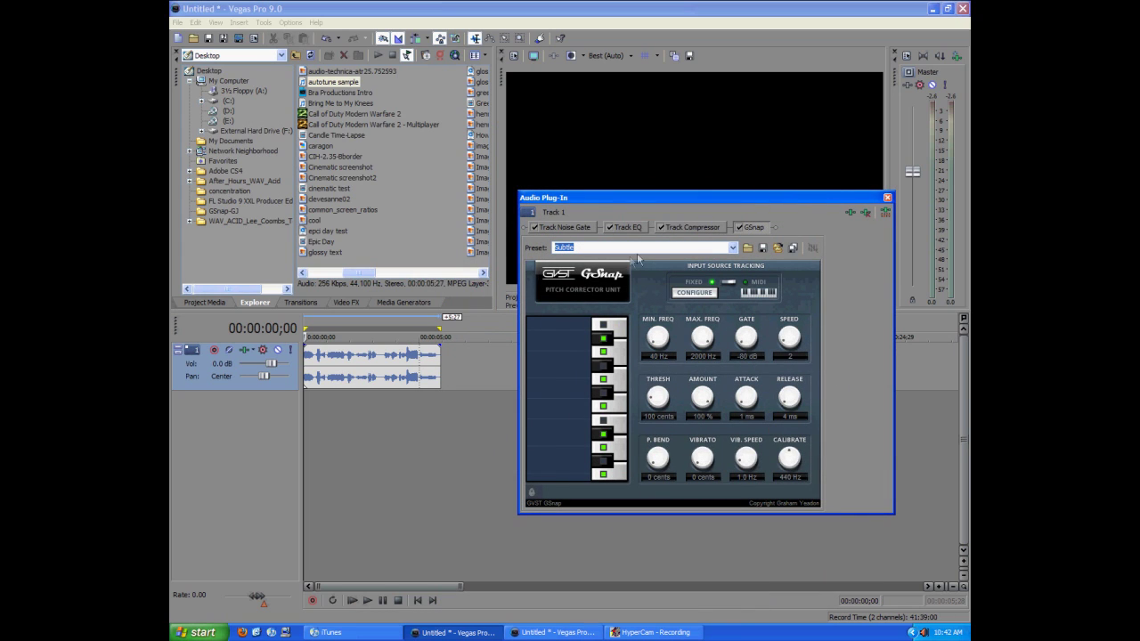
left_click(850, 214)
left_click(539, 249)
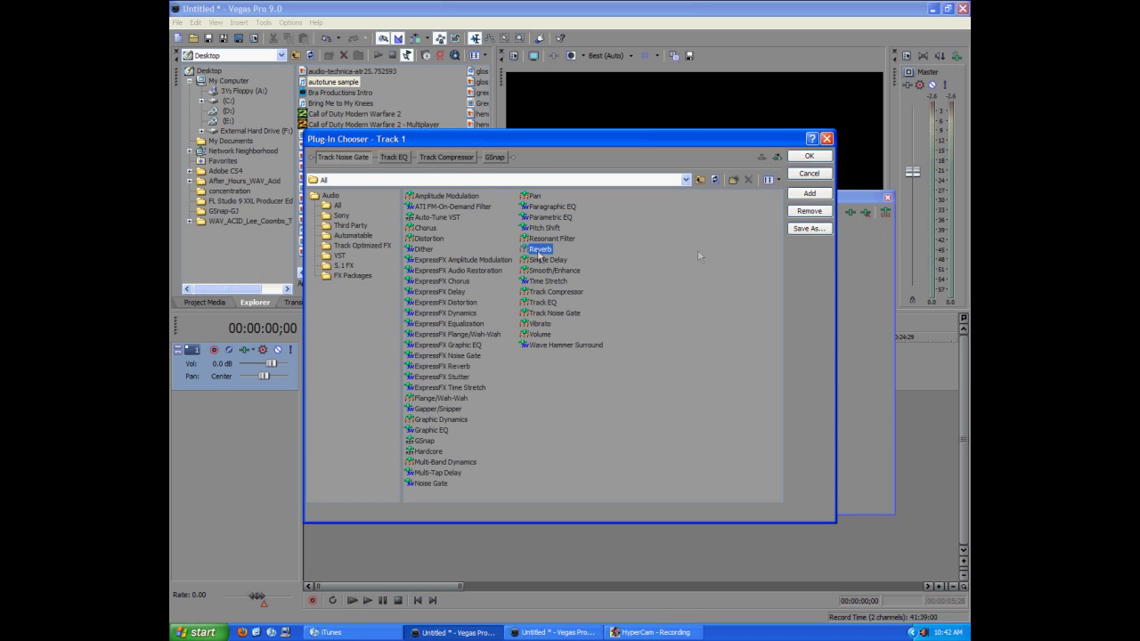
left_click(809, 193)
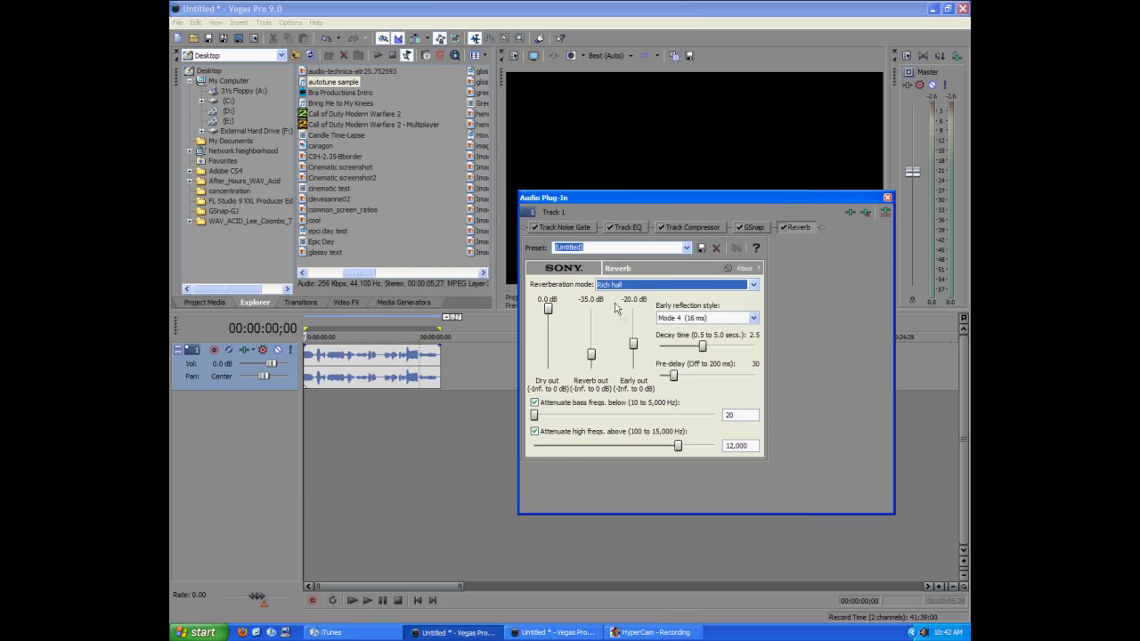
Set the reverberation mode to Deep hall and reverb out to -55 dB, and preview part of the sample.
left_click(648, 285)
left_click(621, 320)
left_click_drag(590, 354, 587, 370)
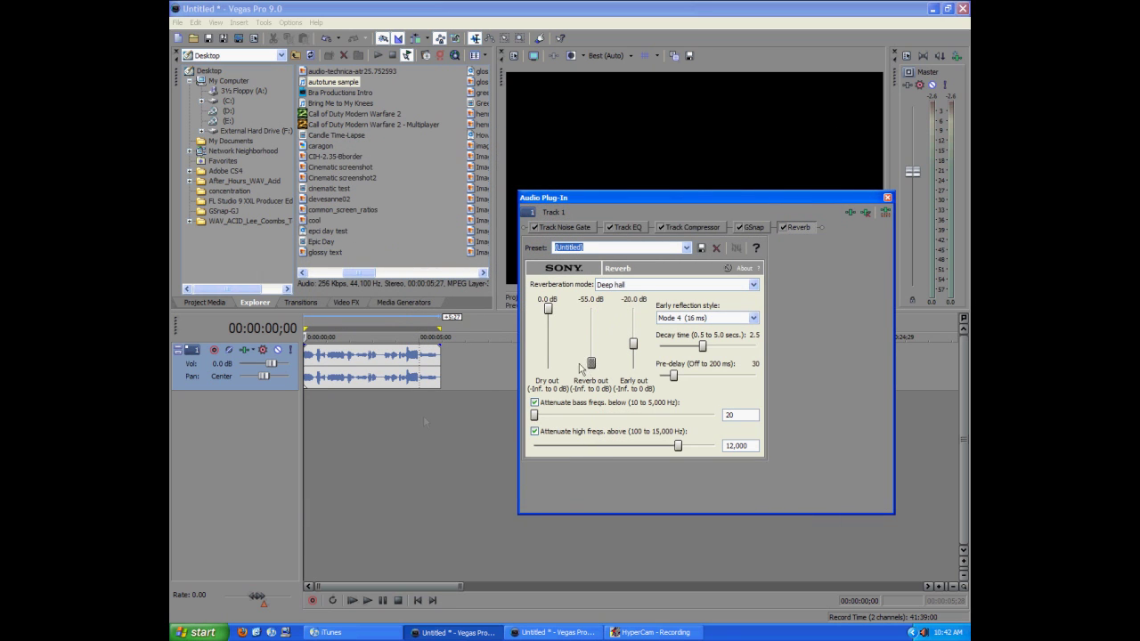
left_click(367, 600)
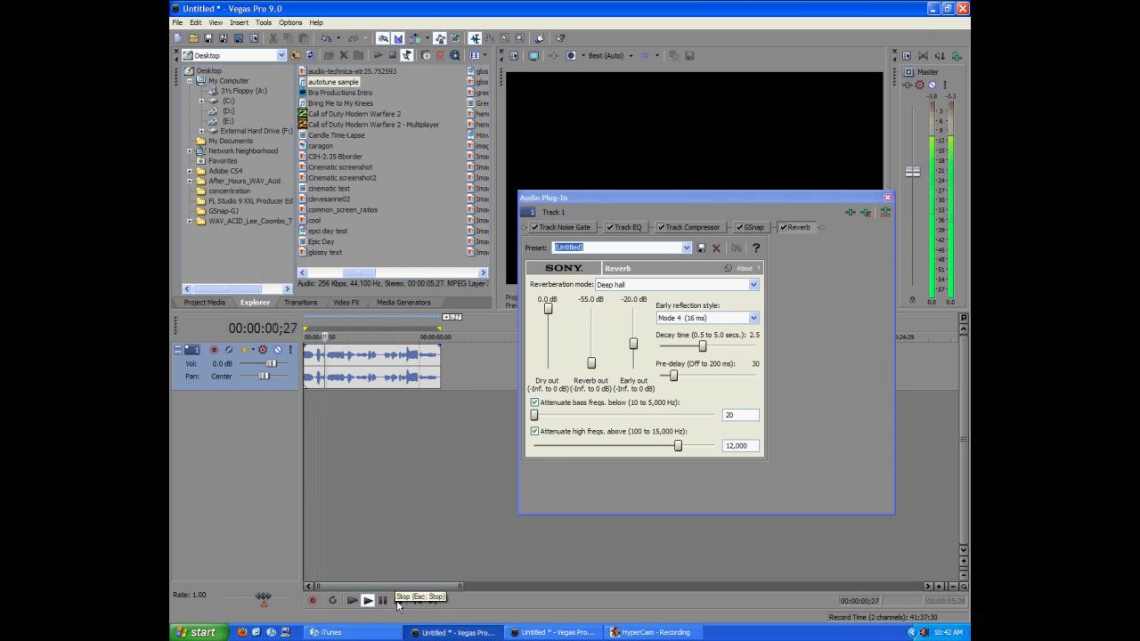
left_click(382, 600)
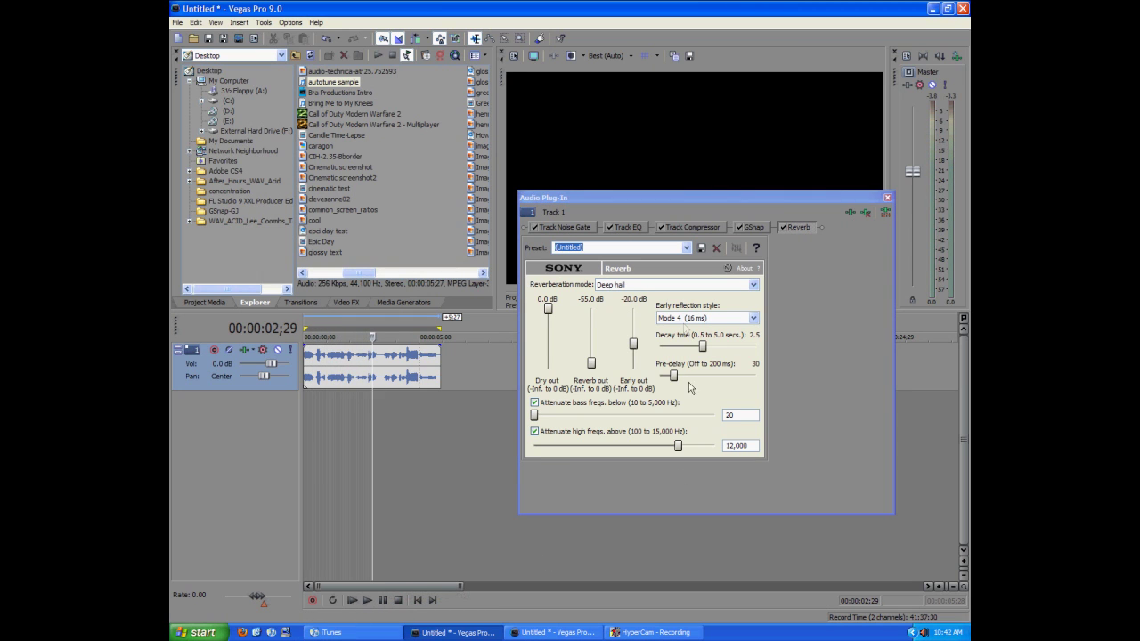
In the Track EQ, boost band 1 by about 8.5 dB, raise band 4, and cut band 2 by about 2.6 dB near 285 Hz.
left_click(584, 227)
left_click(627, 228)
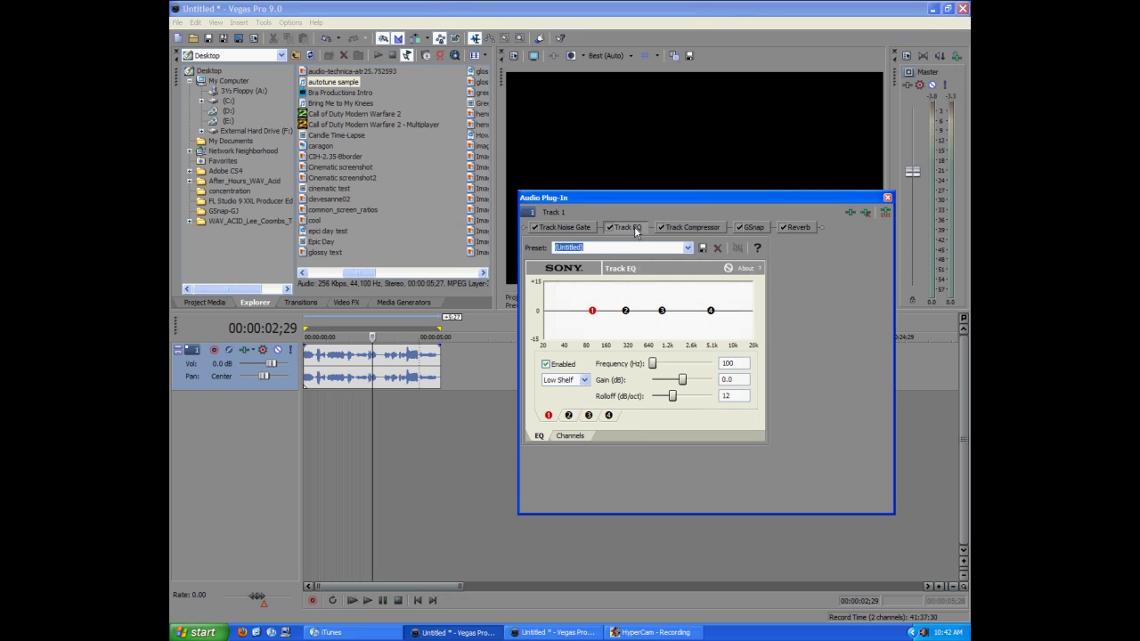
left_click_drag(597, 310, 598, 294)
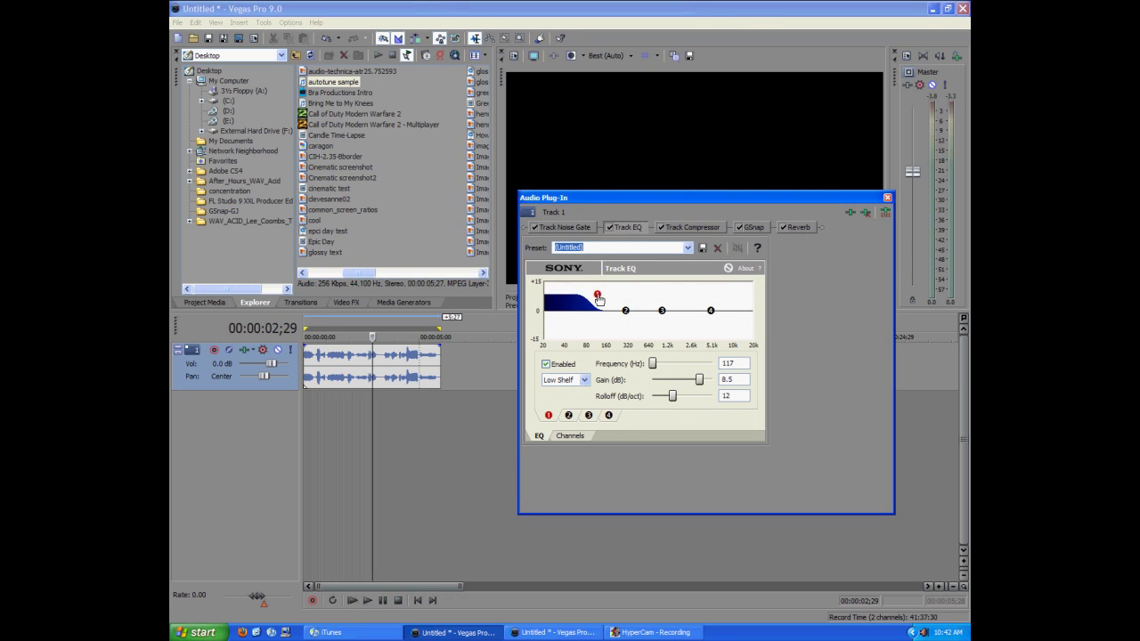
left_click_drag(711, 309, 626, 321)
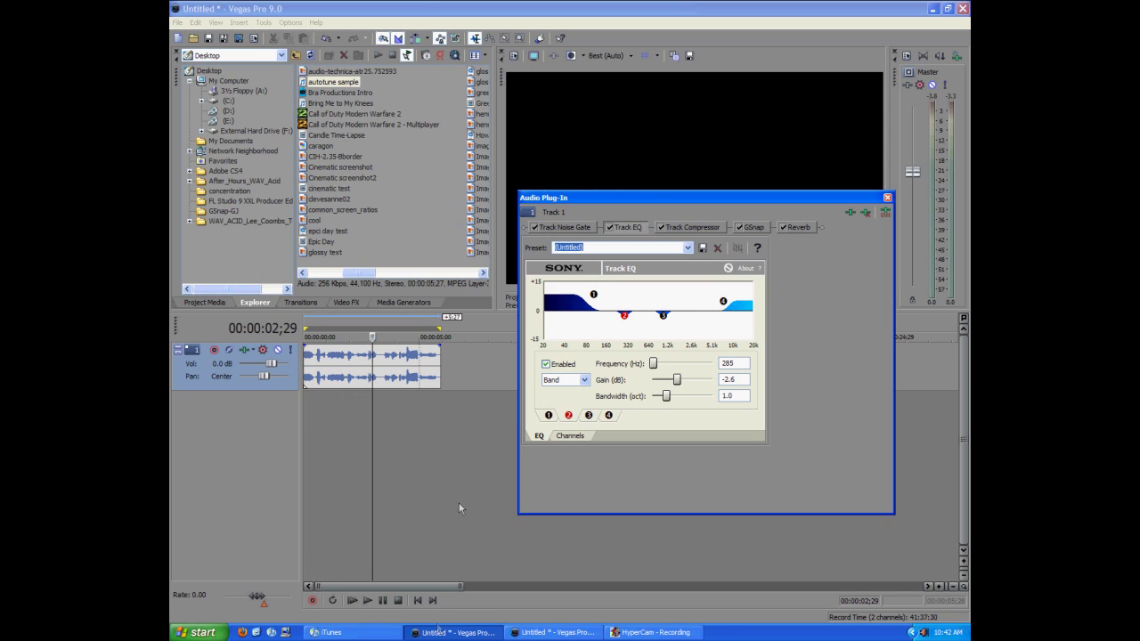
Play the sample from the start to hear the equalized result, and pause it partway through.
left_click(418, 600)
left_click(367, 601)
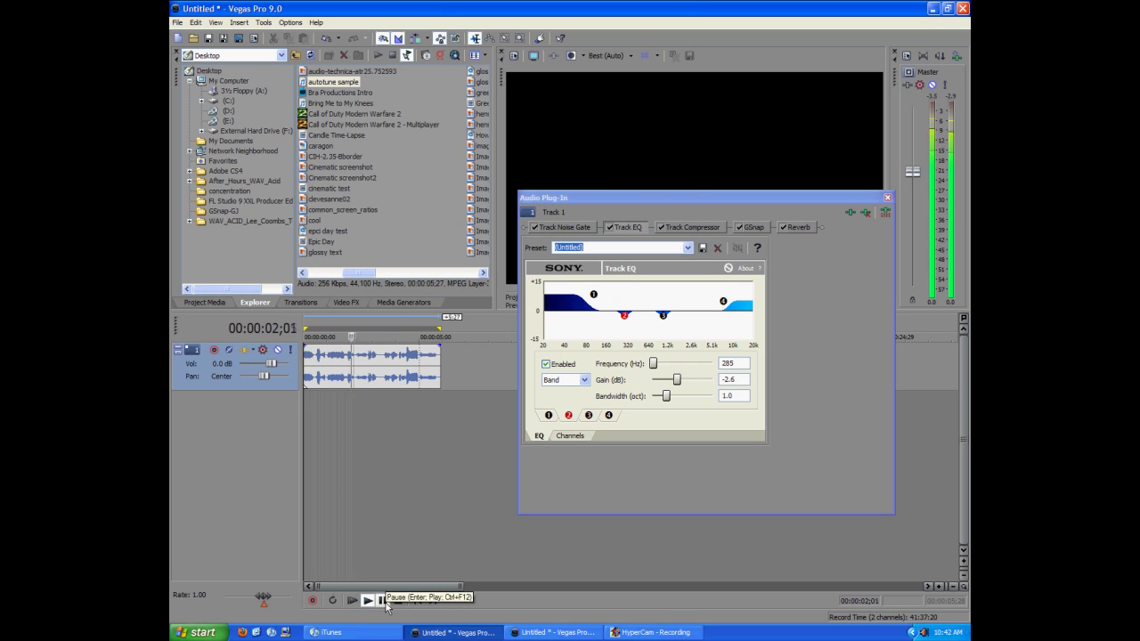
left_click(382, 601)
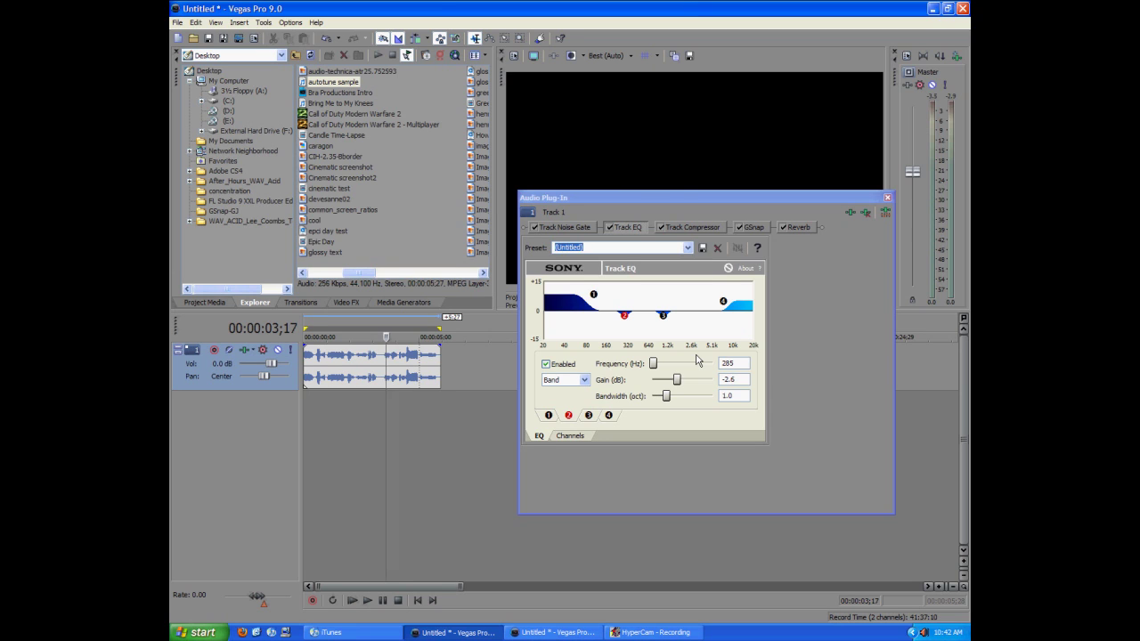
Bring up the GSnap settings again, narrow the plug-in window to fit them and move it clear of the audio clip.
left_click(755, 226)
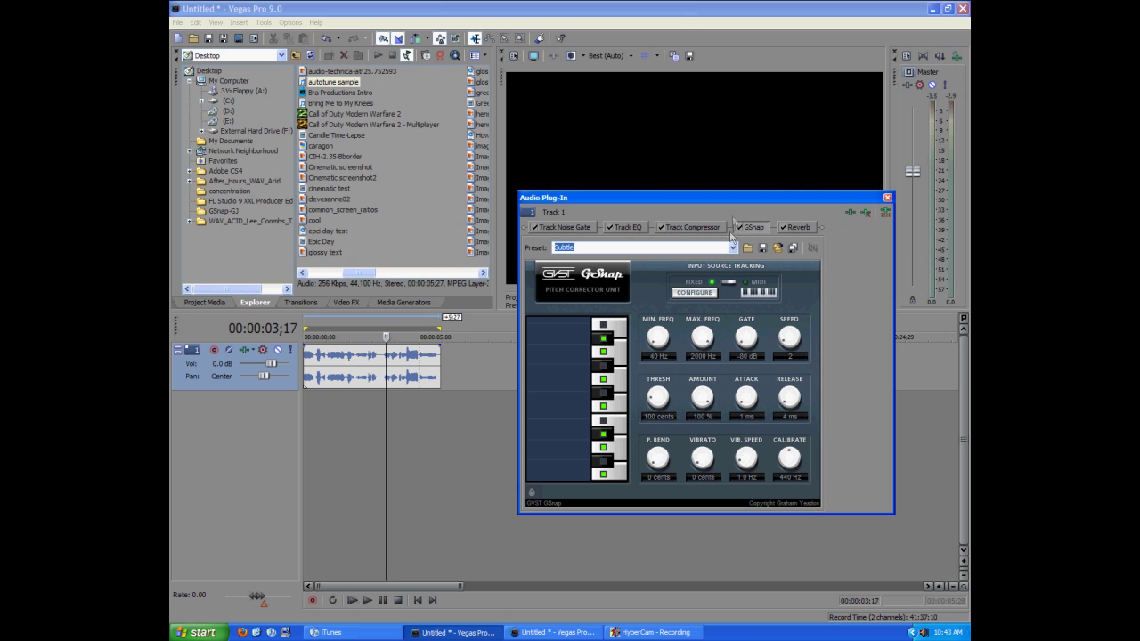
left_click_drag(732, 204, 594, 171)
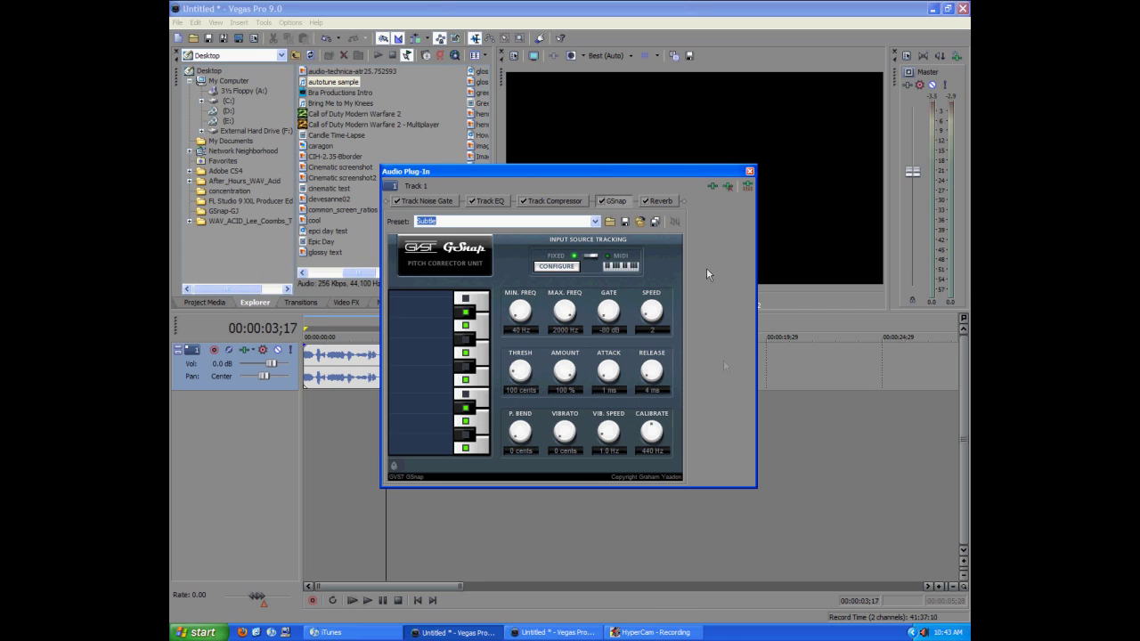
left_click_drag(746, 486, 694, 489)
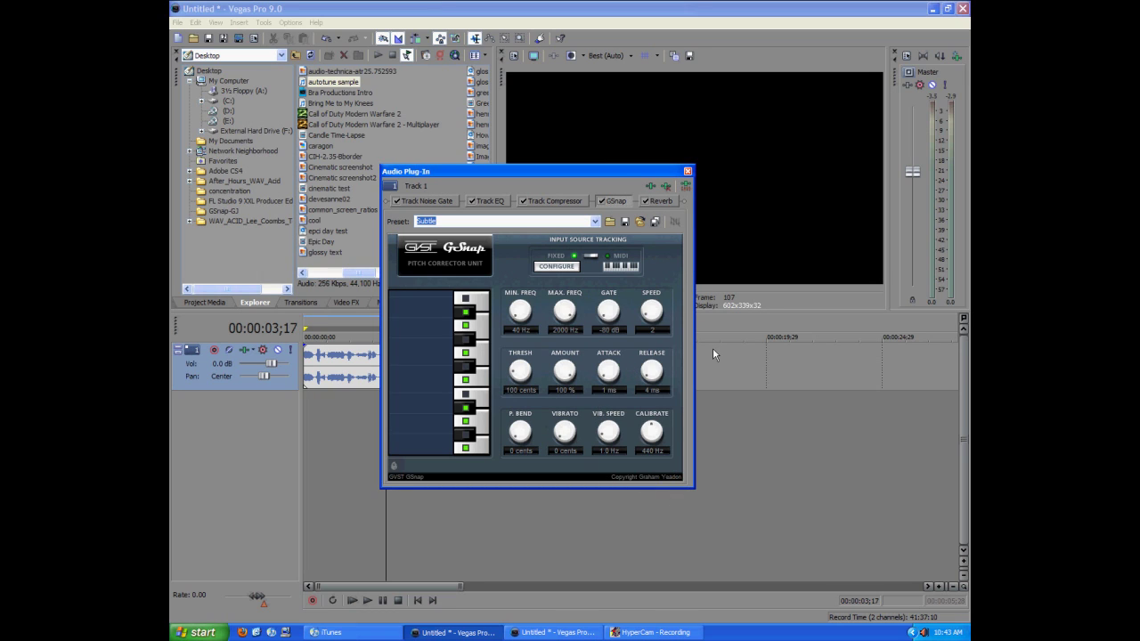
left_click_drag(641, 170, 795, 112)
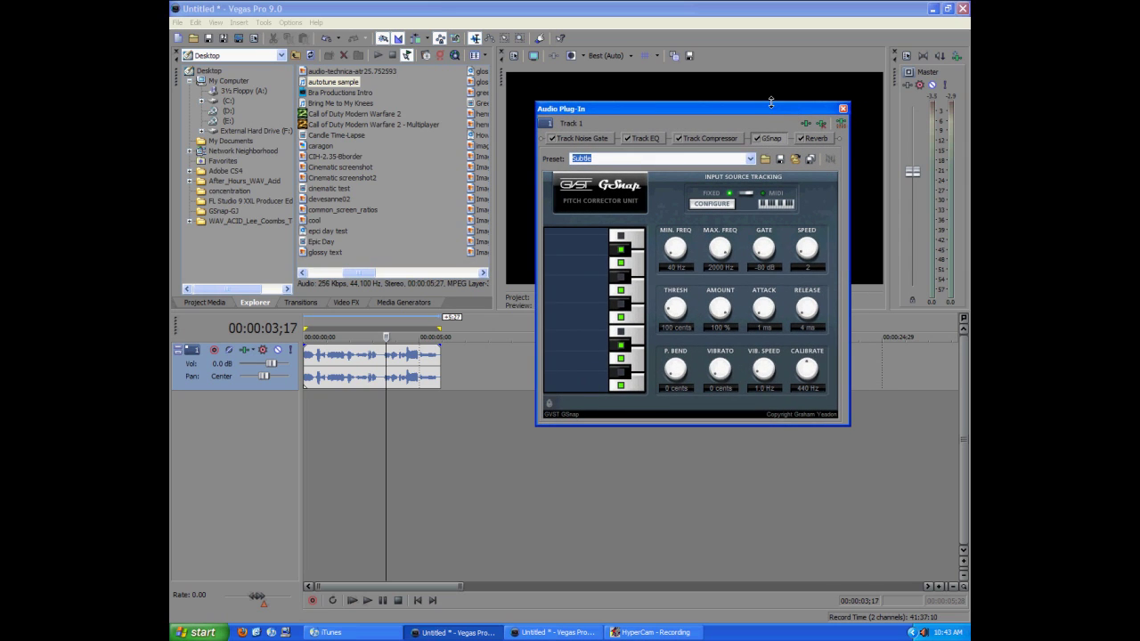